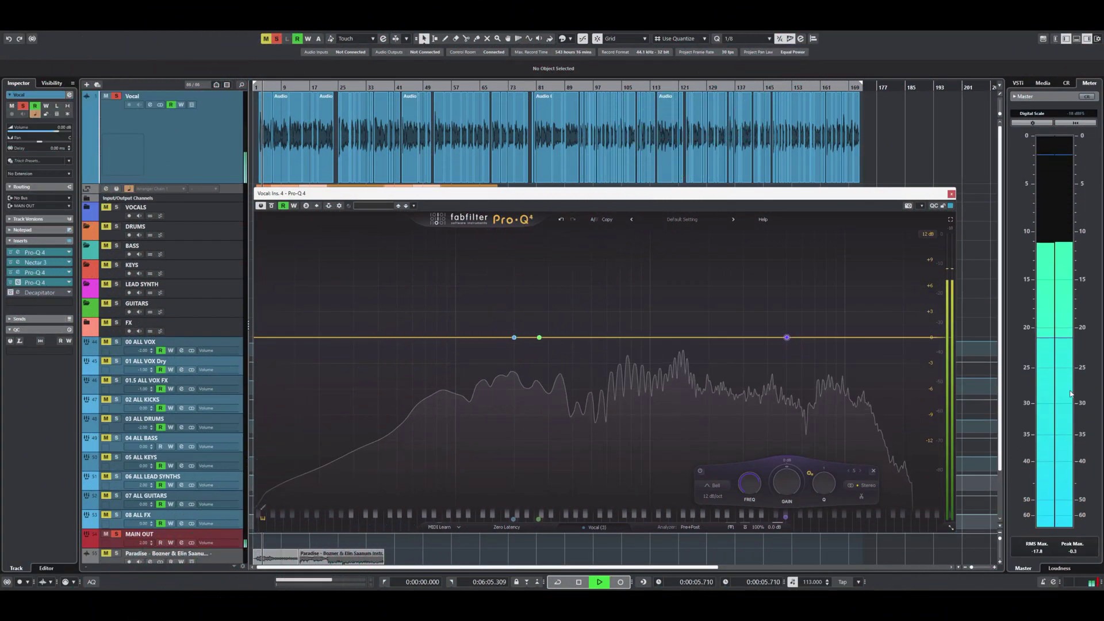
# Sweep the green bell band along the flat EQ curve into the high frequencies and back to the low mids.
pyautogui.click(539, 338)
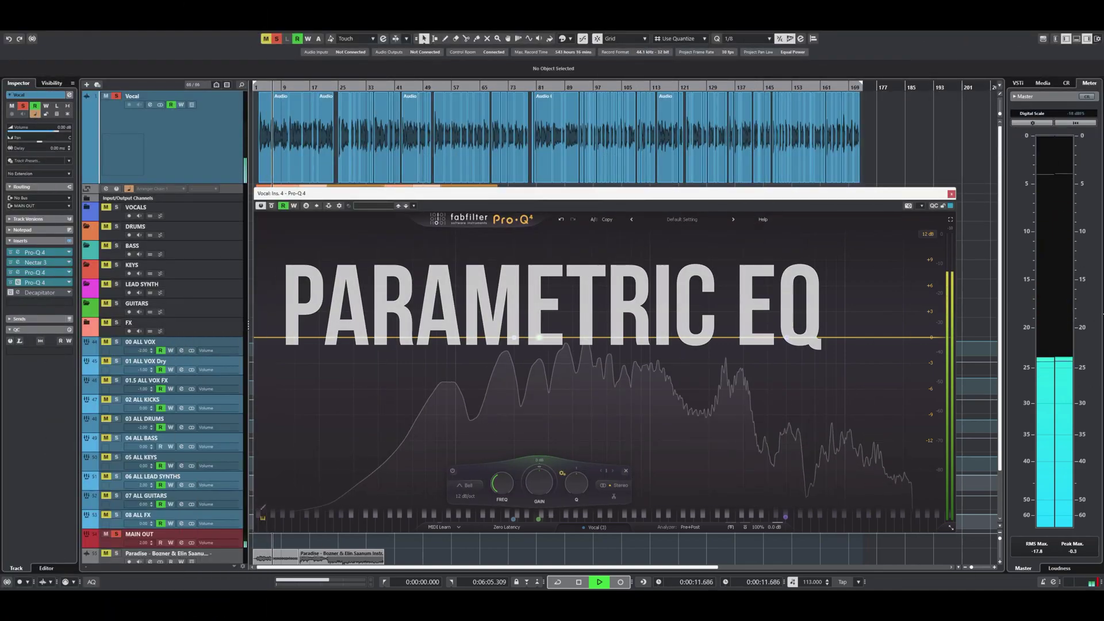
pyautogui.moveTo(539, 337); pyautogui.dragTo(798, 337)
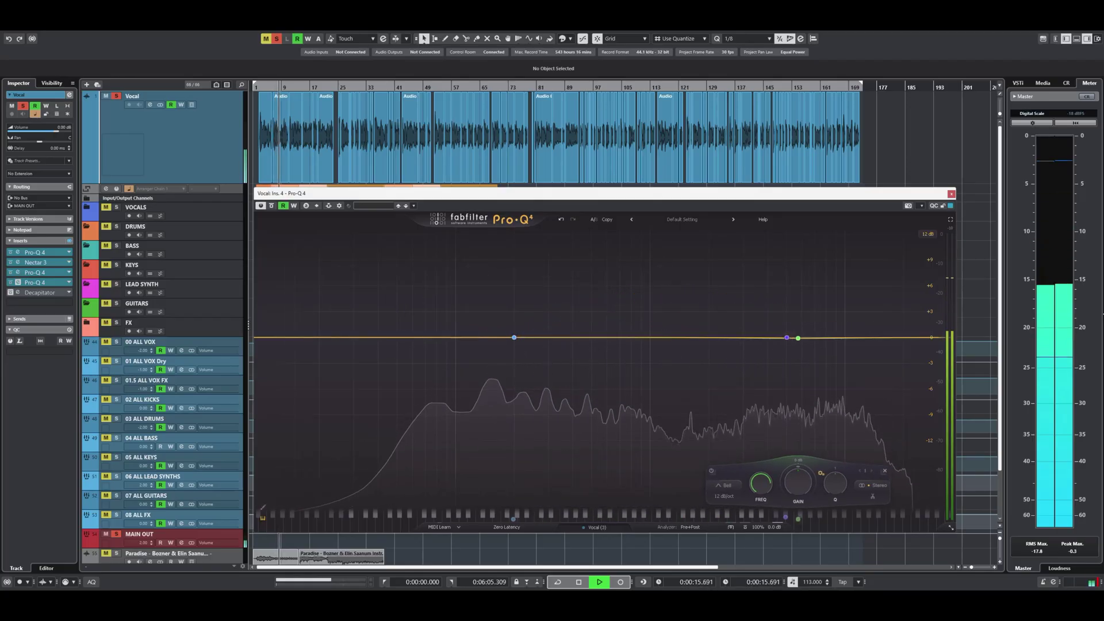
pyautogui.moveTo(788, 382); pyautogui.dragTo(593, 312)
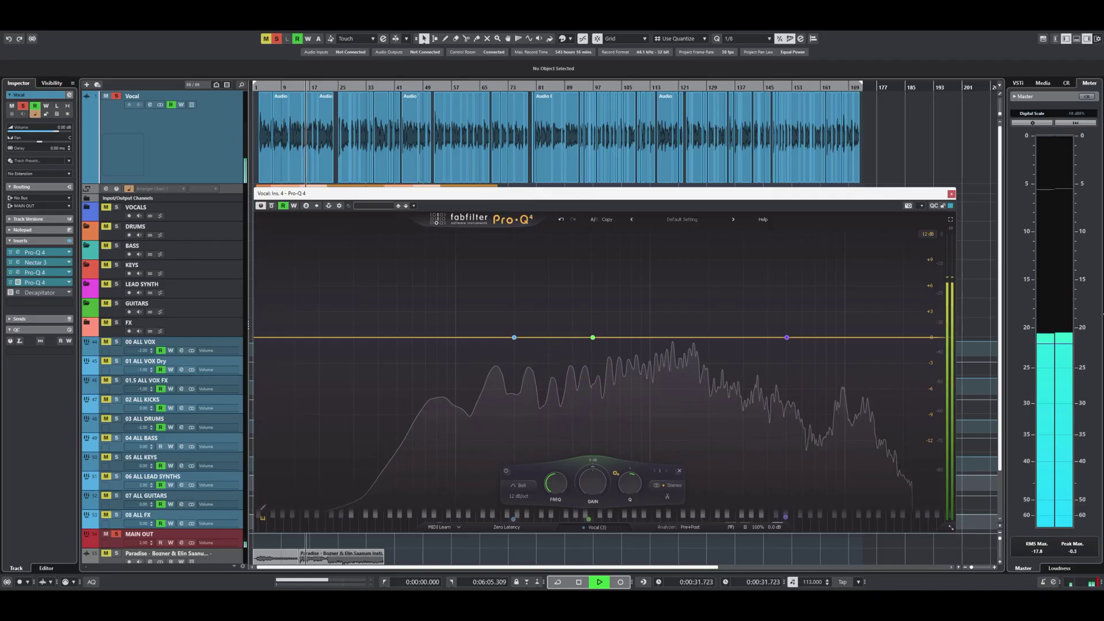
# Open the vocal track's Decapitator insert in place of the equalizer and move its window below the vocal waveform.
pyautogui.click(39, 293)
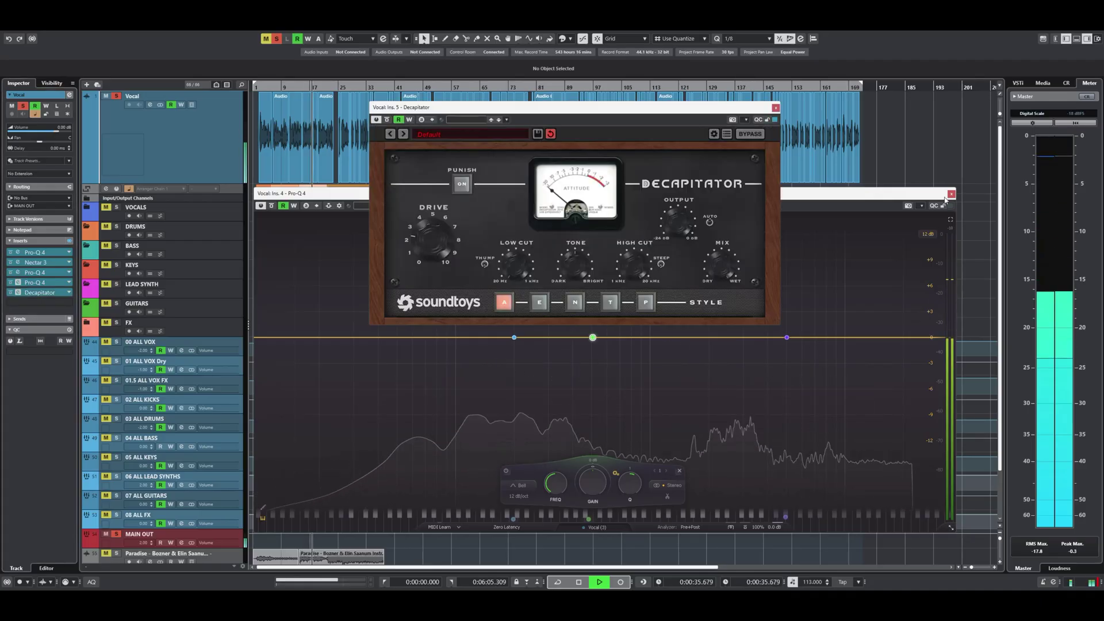
pyautogui.click(951, 193)
pyautogui.moveTo(676, 113); pyautogui.dragTo(684, 209)
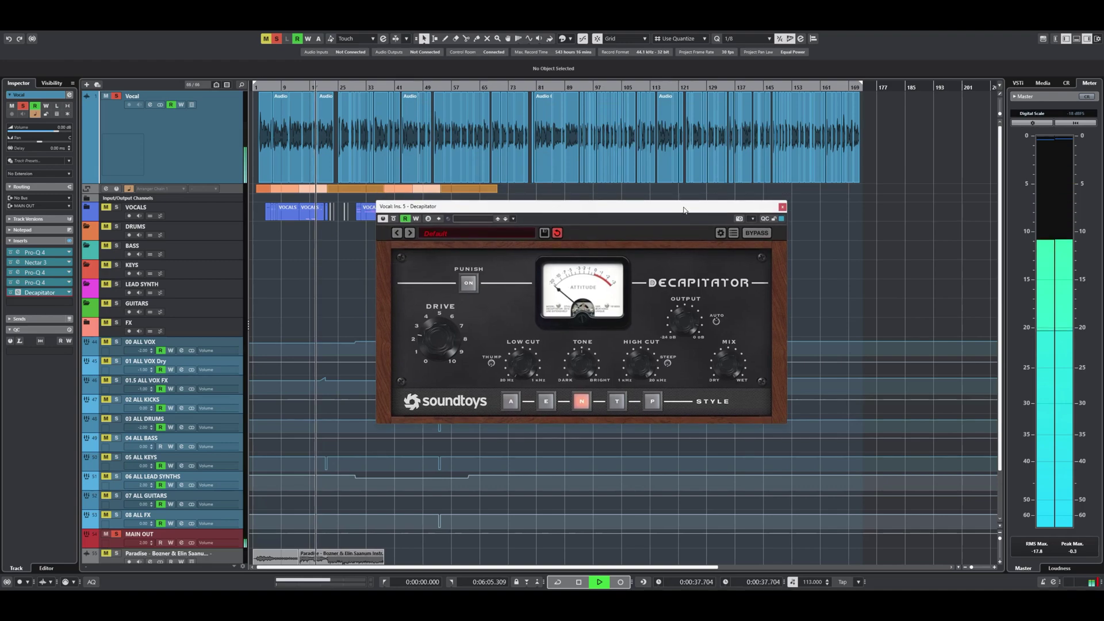
# Reopen the vocal's fourth insert and sweep band 1's Q from about 0.026 to 39.72, finishing on a moderately wide bell.
pyautogui.click(35, 282)
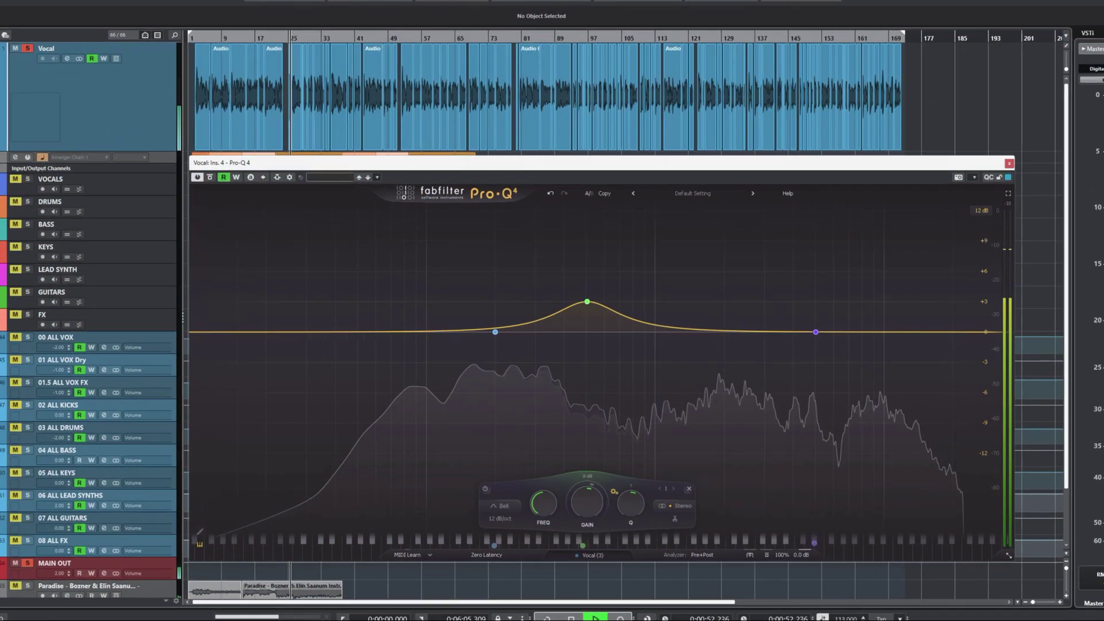
pyautogui.moveTo(631, 503); pyautogui.dragTo(631, 528)
pyautogui.scroll(-10, 601, 517)
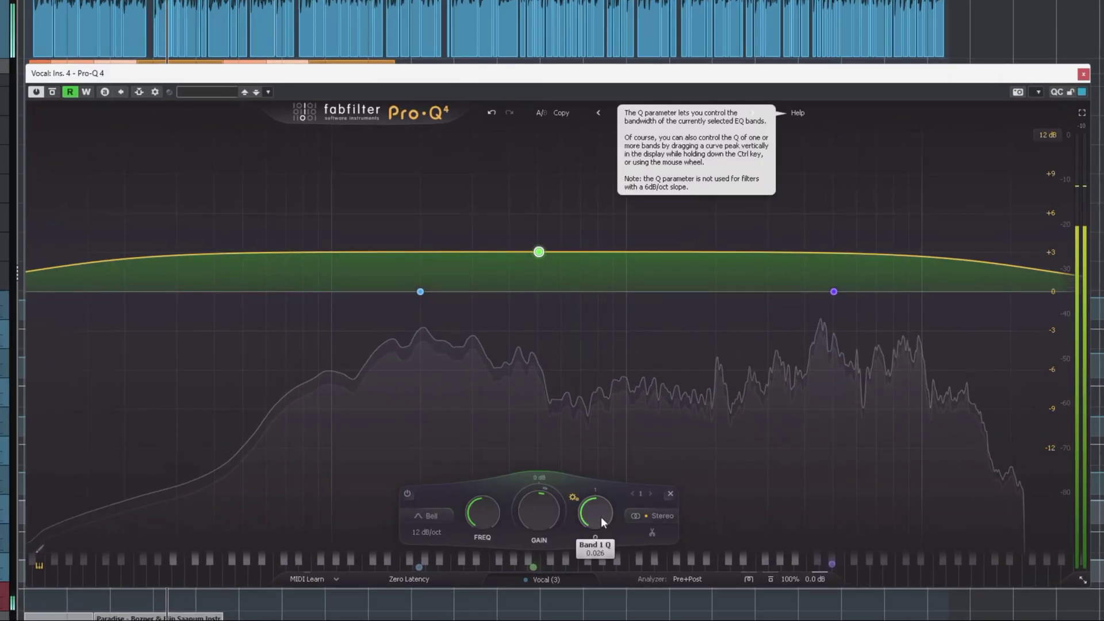
pyautogui.scroll(10, 602, 516)
pyautogui.scroll(15, 601, 516)
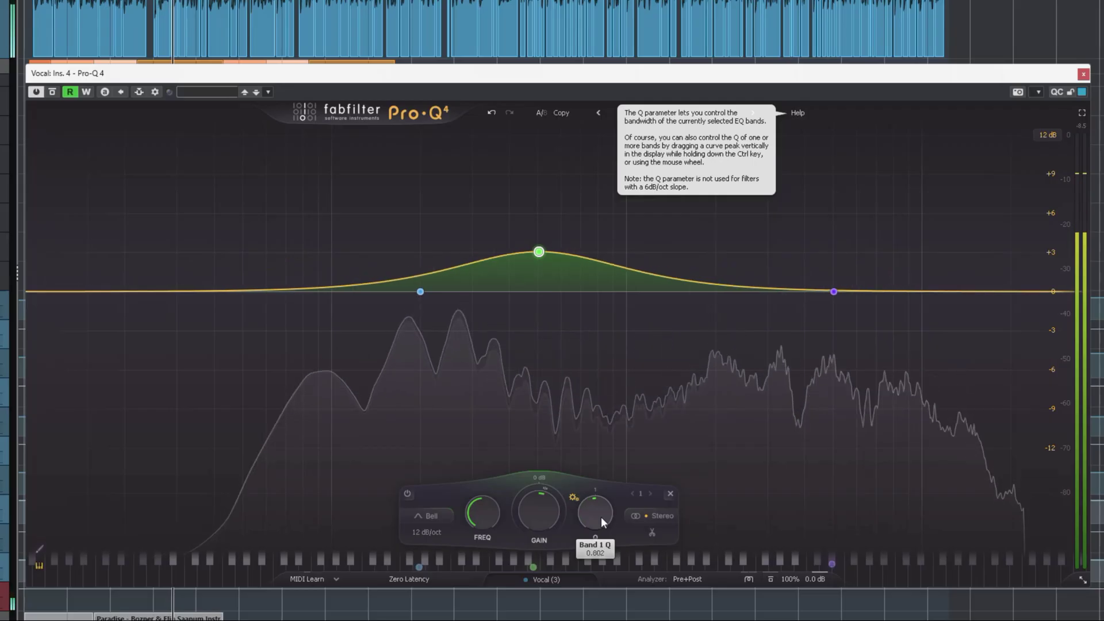
pyautogui.scroll(3, 601, 516)
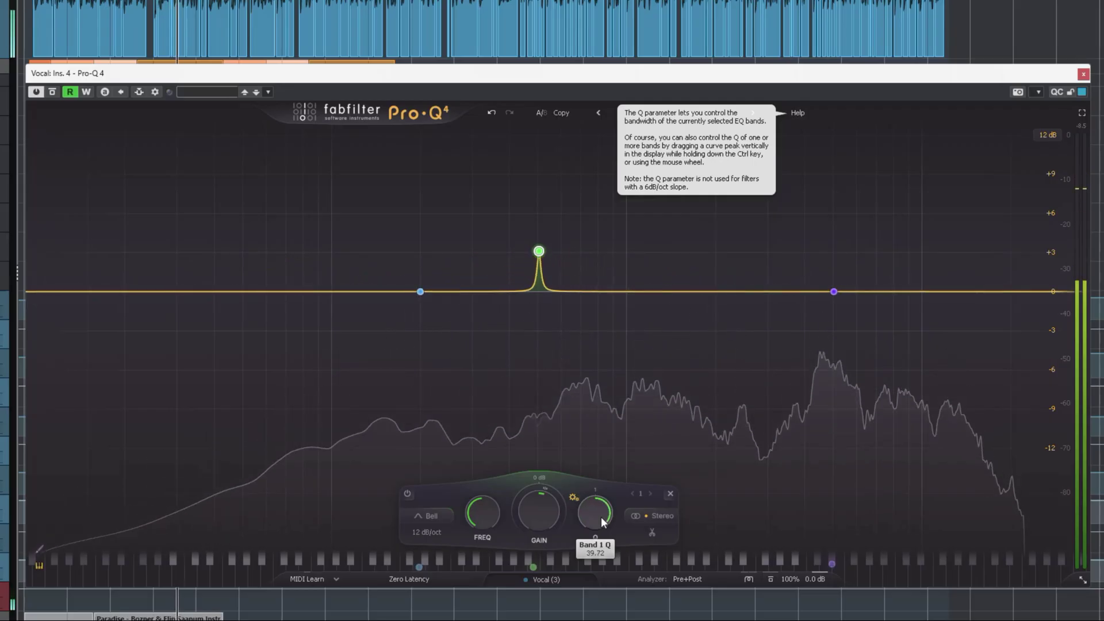
pyautogui.scroll(-20, 602, 516)
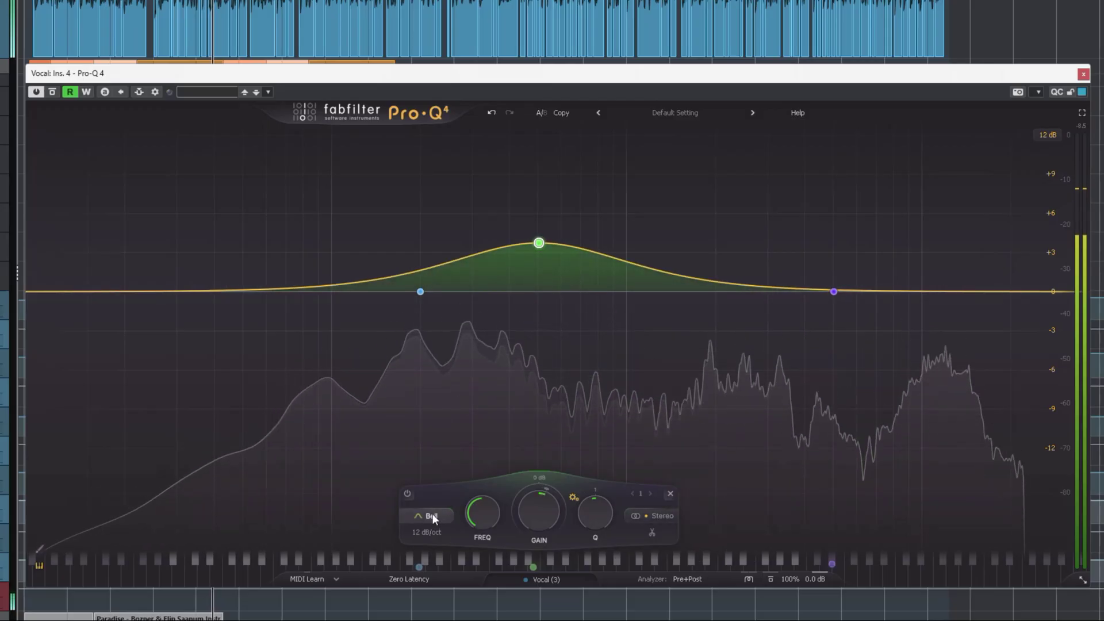
pyautogui.moveTo(433, 513)
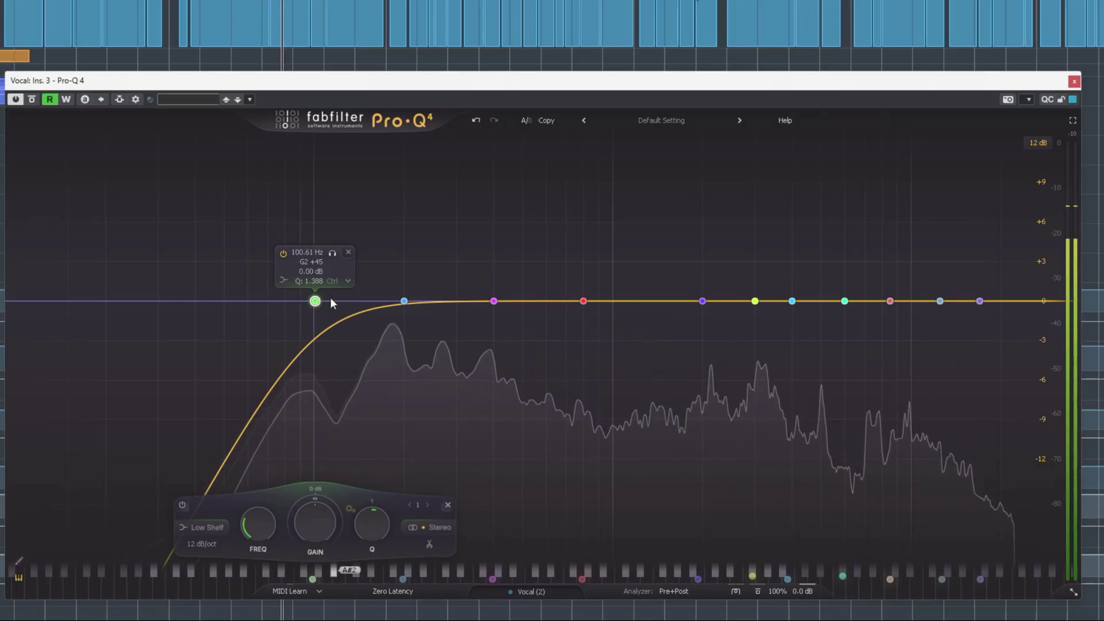
# Sweep the vocal low cut's frequency along the curve to about 130 Hz and bypass the band.
pyautogui.click(330, 301)
pyautogui.moveTo(330, 301); pyautogui.dragTo(348, 300)
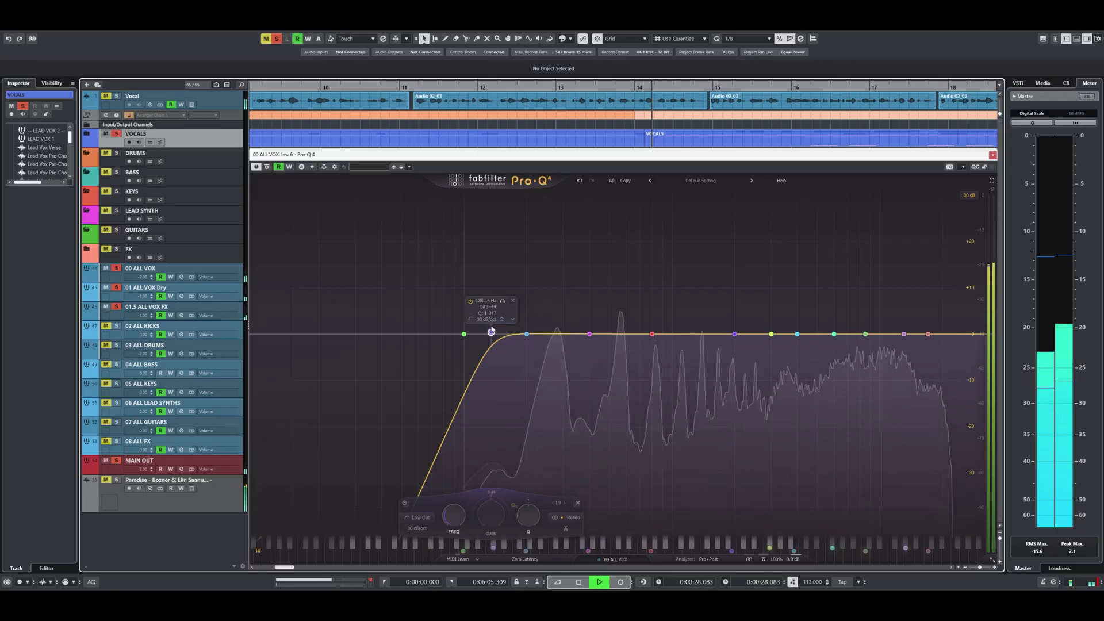
pyautogui.moveTo(504, 306)
pyautogui.mouseDown()
pyautogui.moveTo(625, 301)
pyautogui.moveTo(502, 299)
pyautogui.mouseUp()
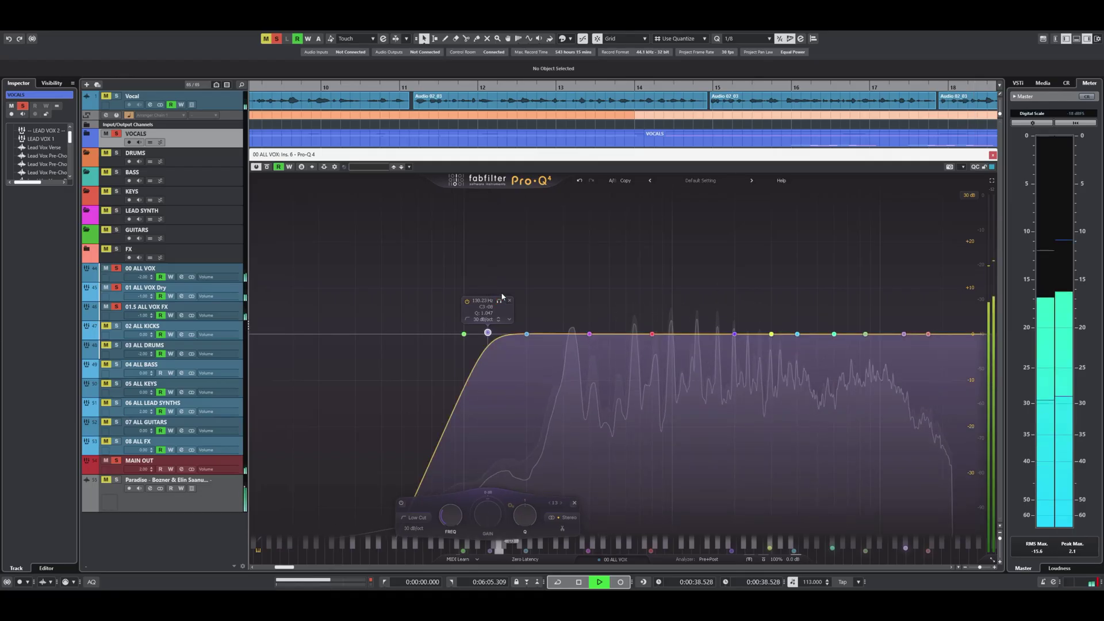
pyautogui.click(467, 302)
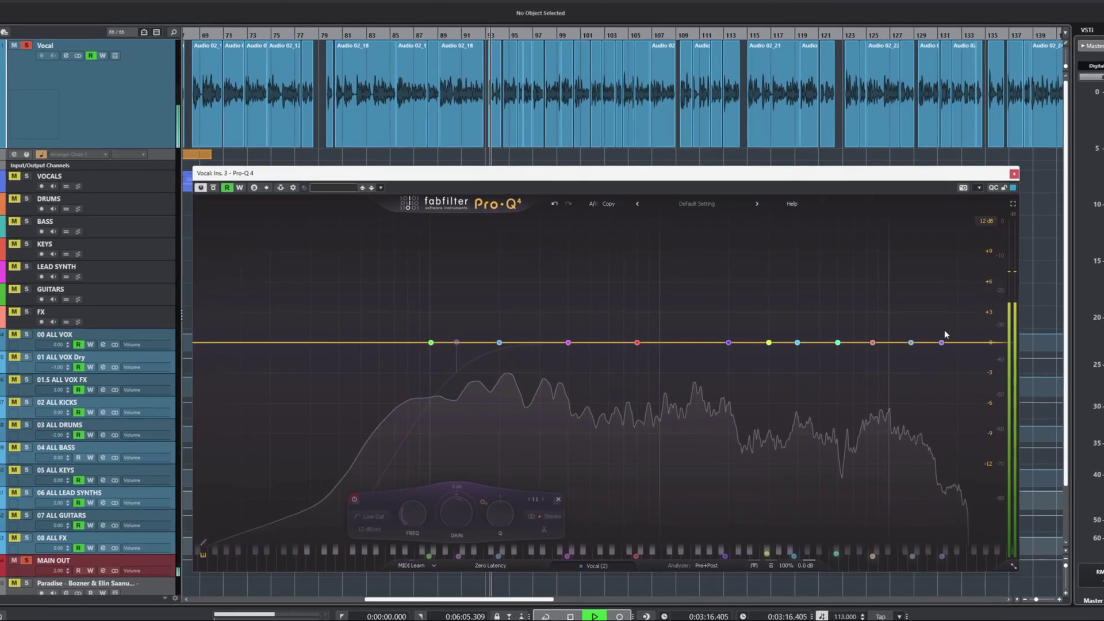
# Audition the 200 Hz and 400 Hz bells at +6 dB and -6 dB, returning each to 0 dB.
pyautogui.moveTo(512, 354)
pyautogui.moveTo(470, 329); pyautogui.dragTo(461, 269)
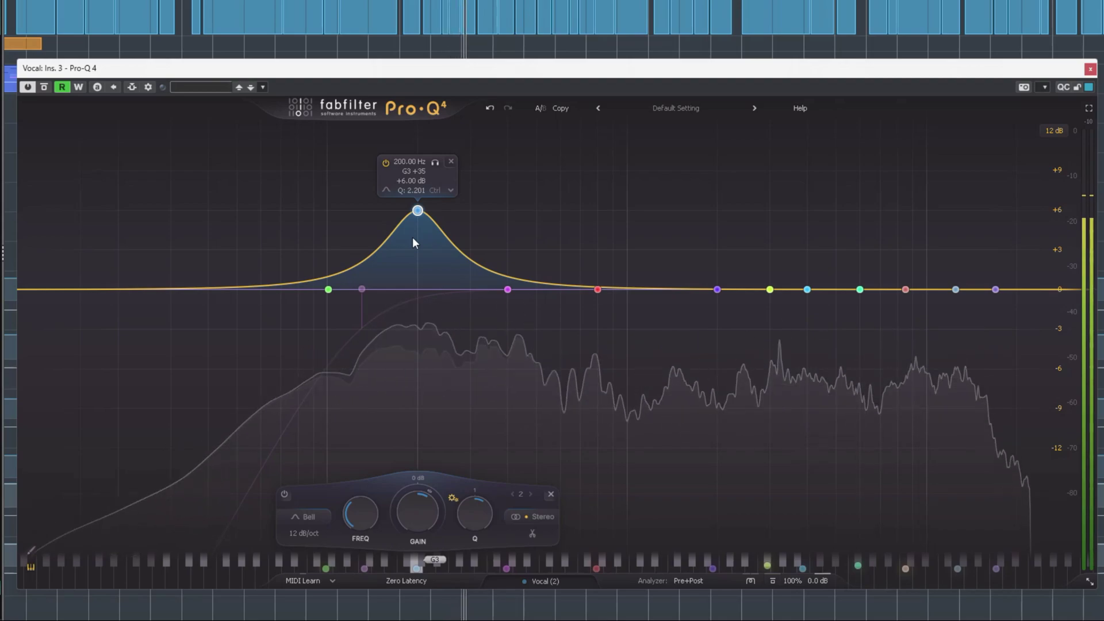
pyautogui.press('i')
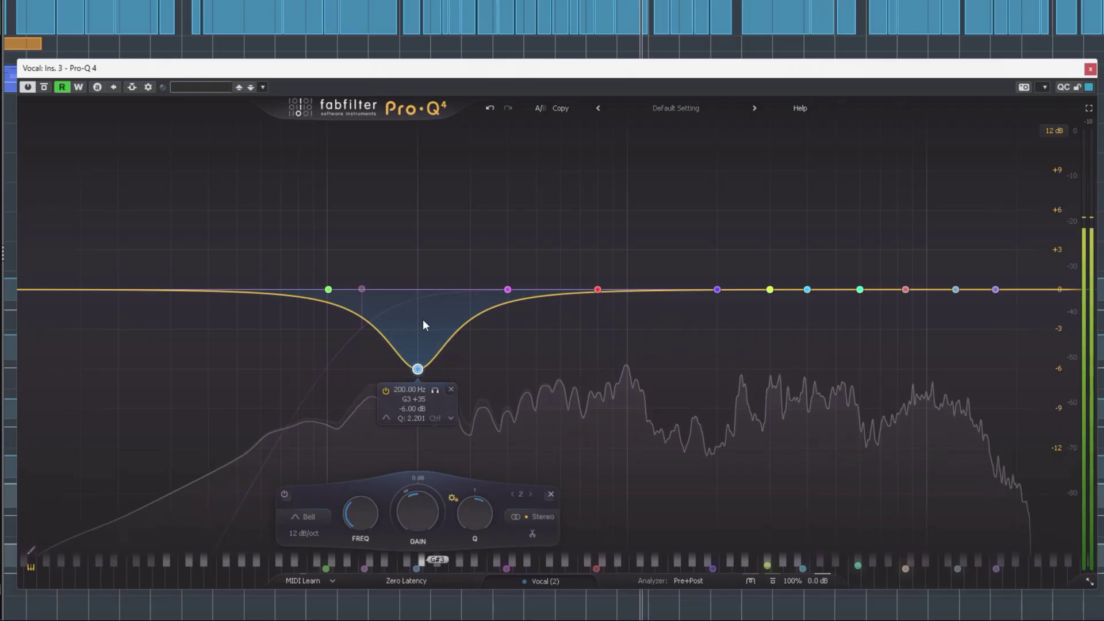
pyautogui.hotkey('ctrl', 'z')
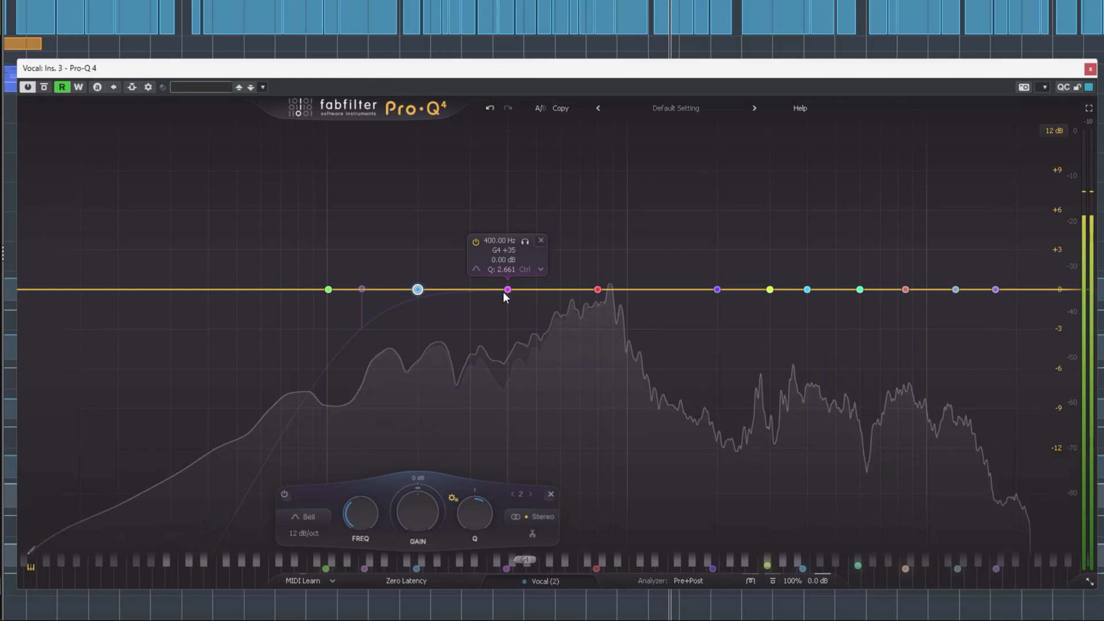
pyautogui.moveTo(504, 291); pyautogui.dragTo(507, 211)
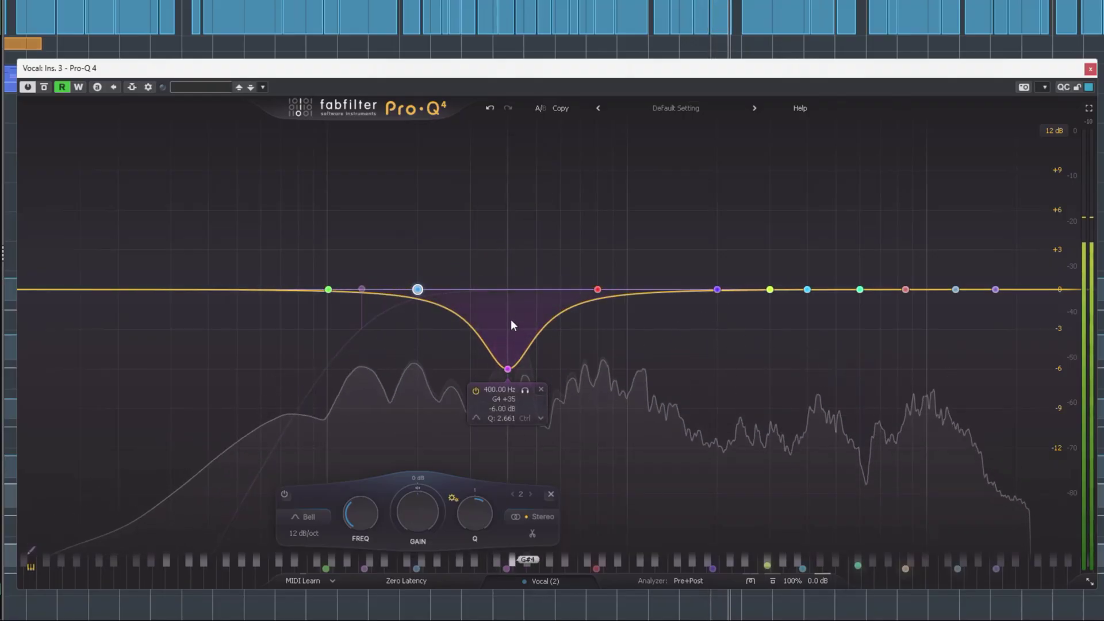
pyautogui.moveTo(598, 289)
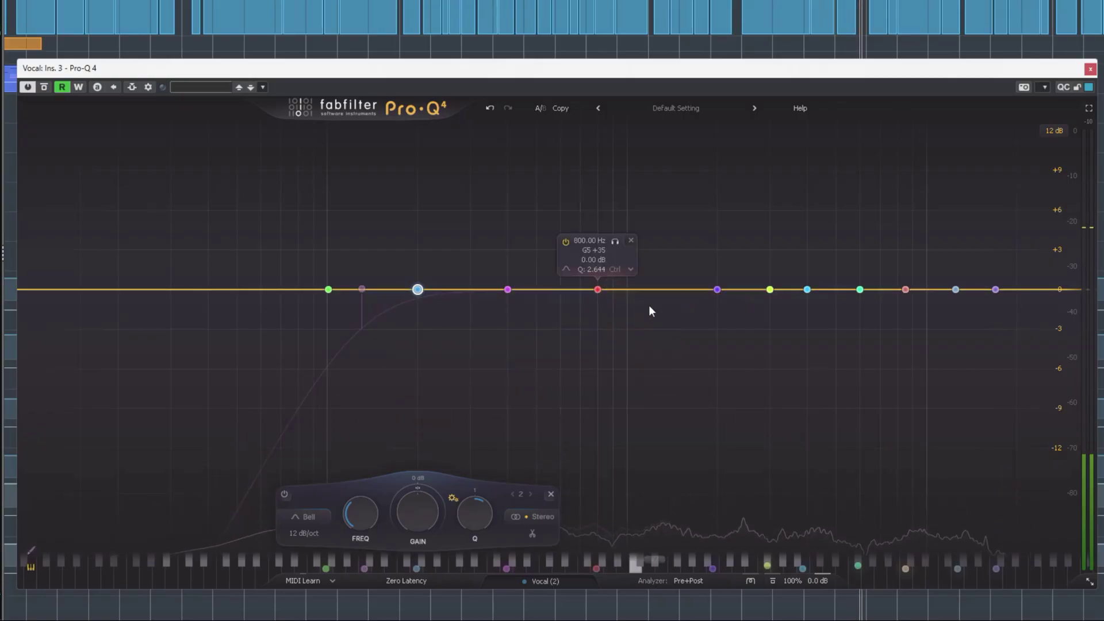
# Audition the 2000 Hz bell with a +6 dB boost and a -6 dB cut.
pyautogui.click(717, 290)
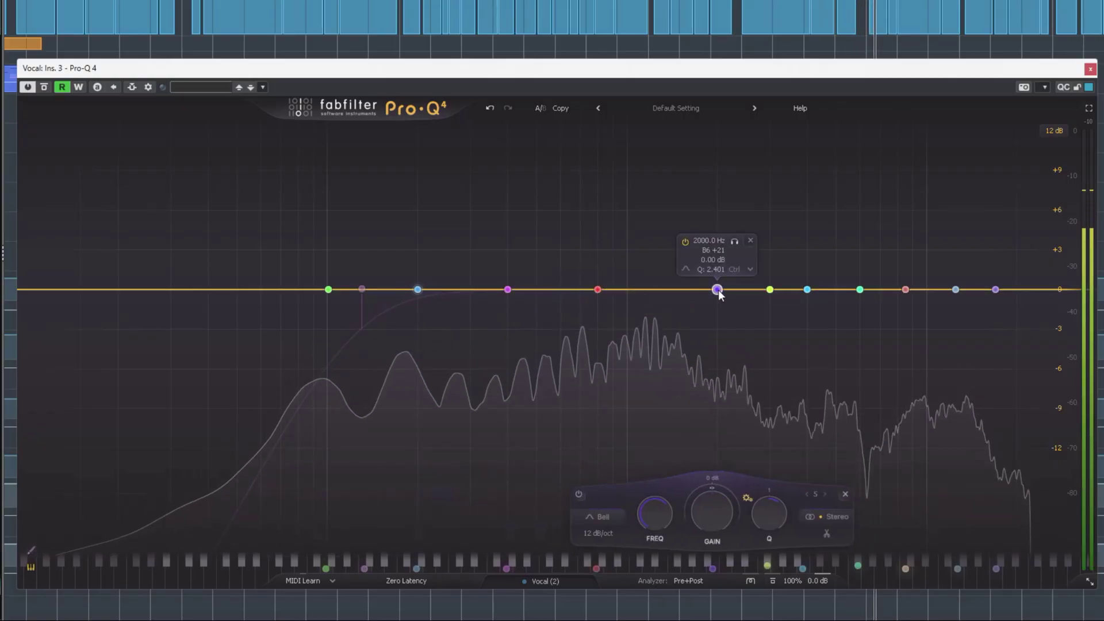
pyautogui.scroll(6, 719, 289)
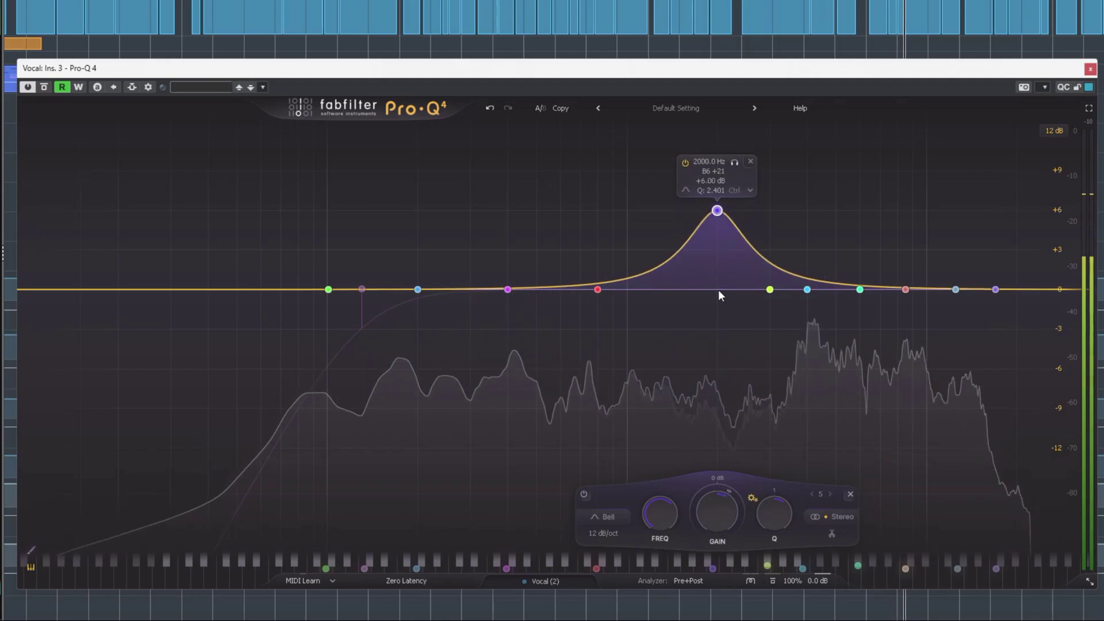
pyautogui.scroll(-12, 719, 290)
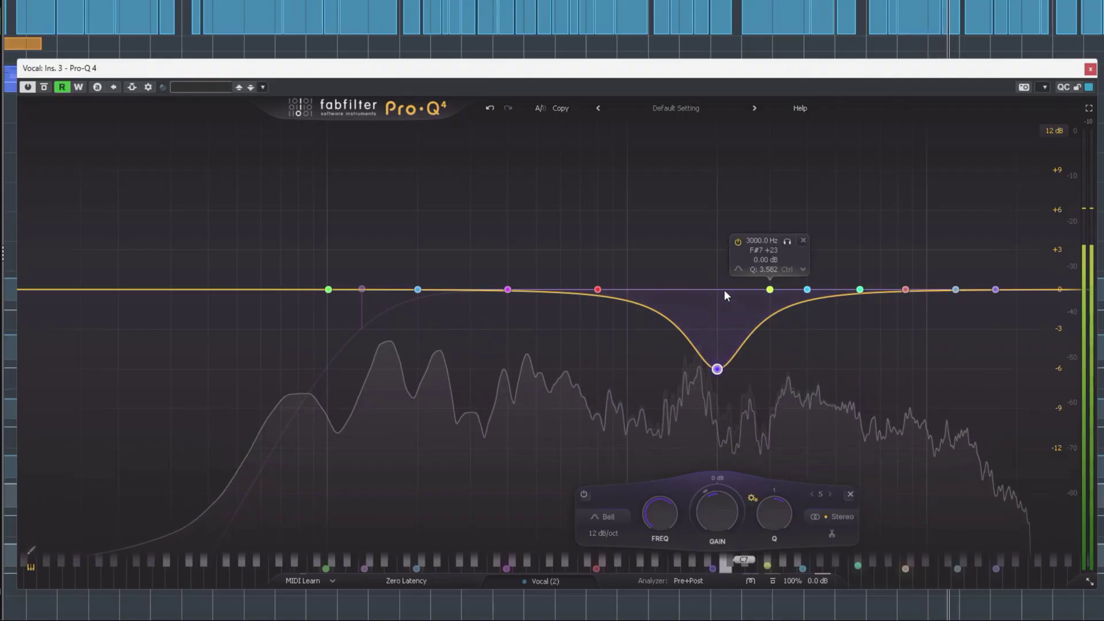
# Audition the 3000 Hz and 4000 Hz bells with -6 dB cuts, and adjust the gain of the 6000 Hz bell.
pyautogui.click(769, 290)
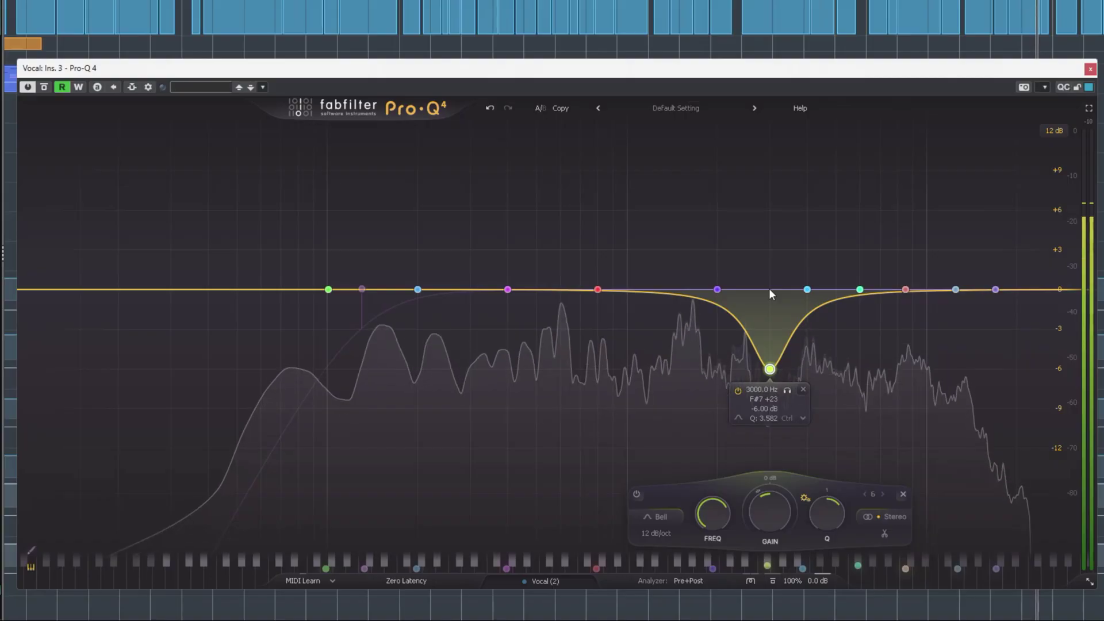
pyautogui.click(807, 289)
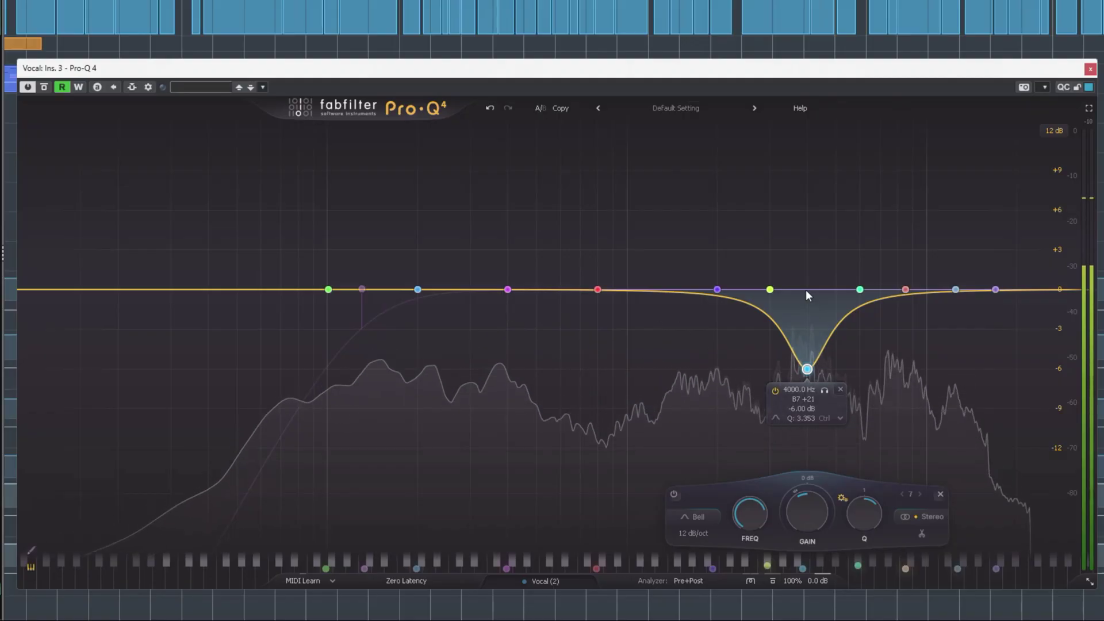
pyautogui.click(860, 291)
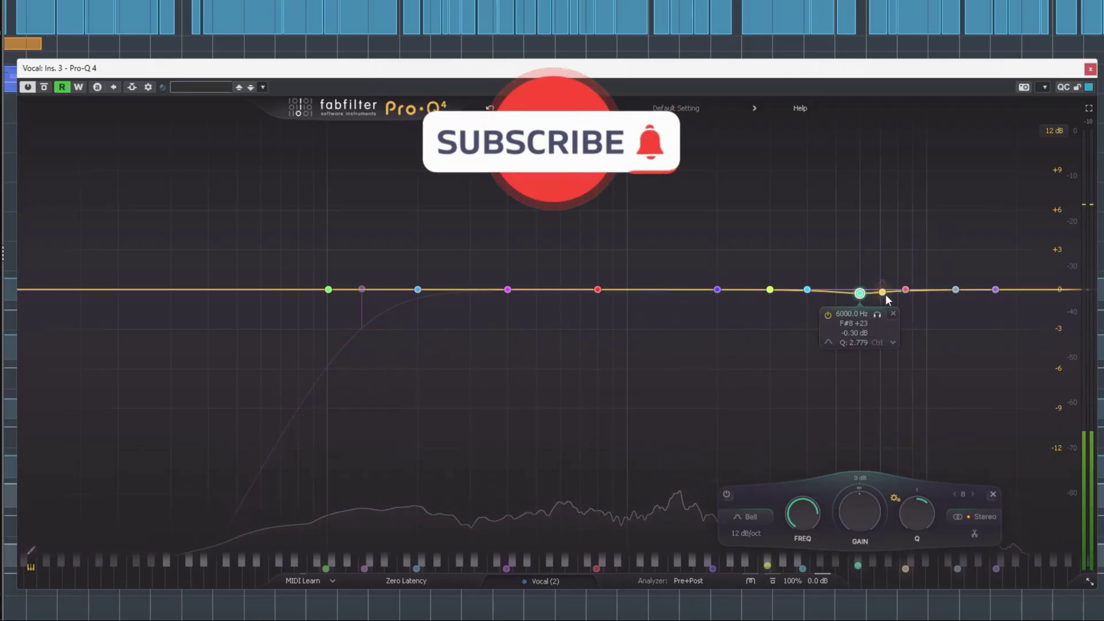
# Audition the 12500 Hz bell at +6 dB and -6 dB, reset it, and raise the 17000 Hz band.
pyautogui.click(906, 290)
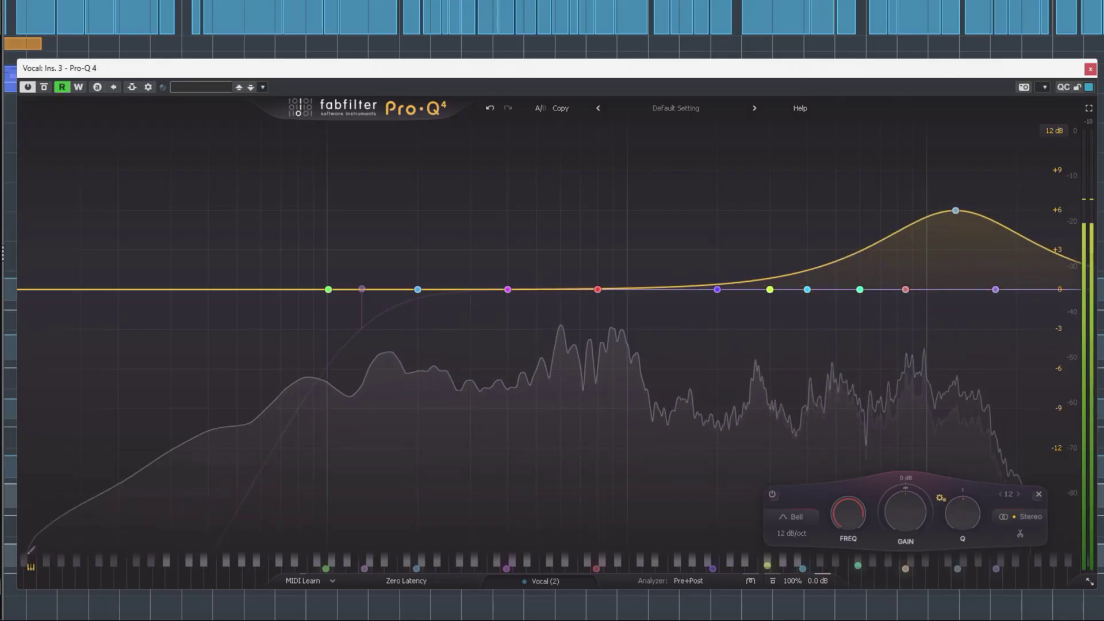
pyautogui.click(956, 210)
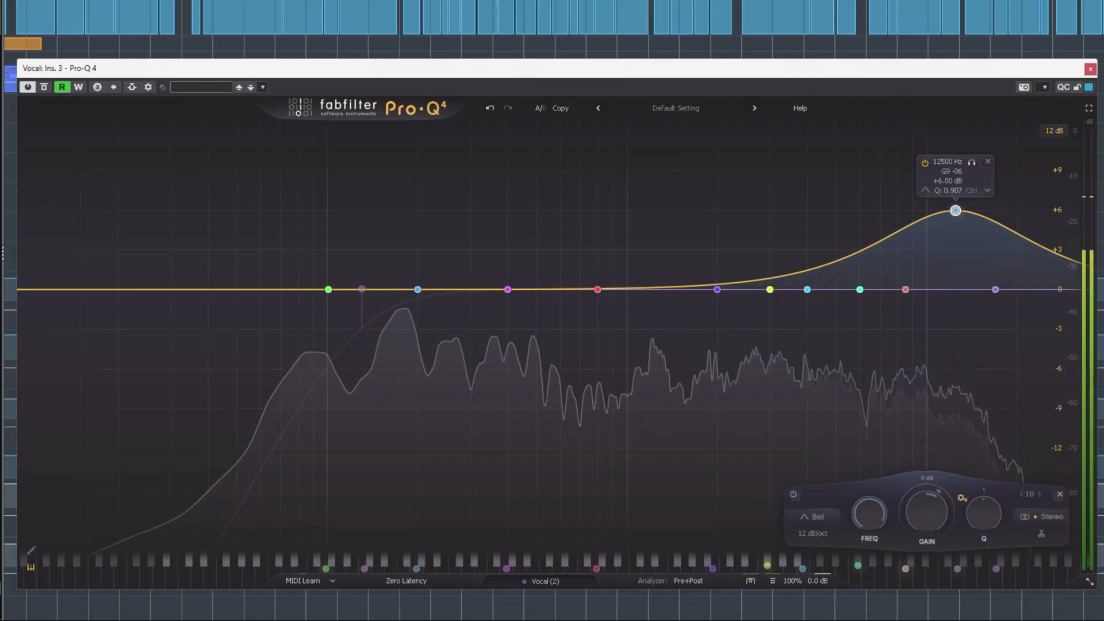
pyautogui.moveTo(955, 210); pyautogui.dragTo(956, 358)
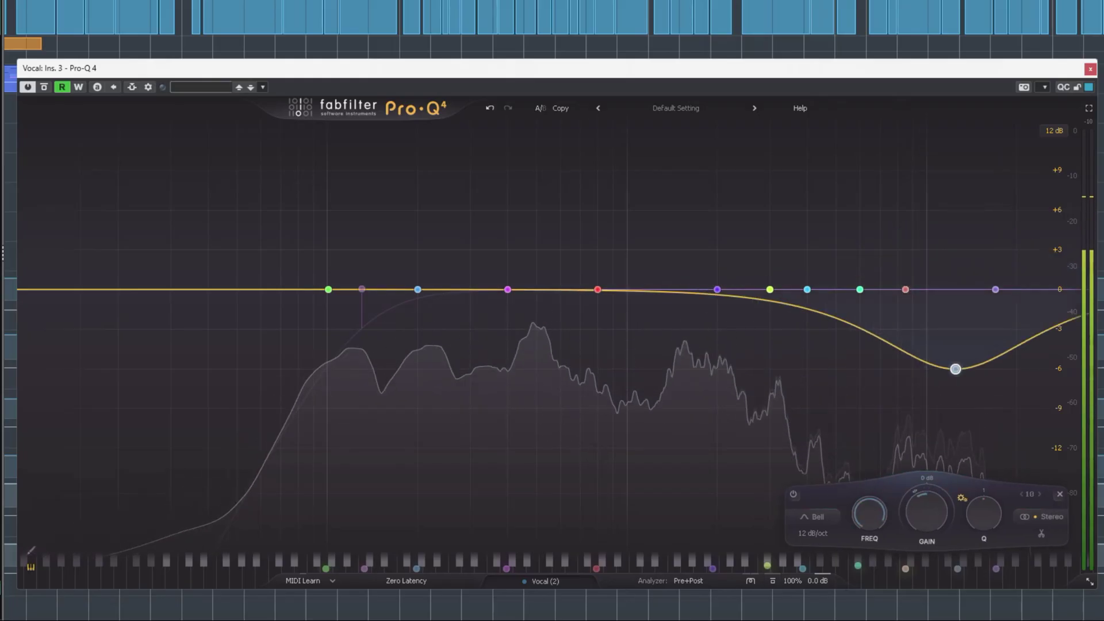
pyautogui.moveTo(1002, 279)
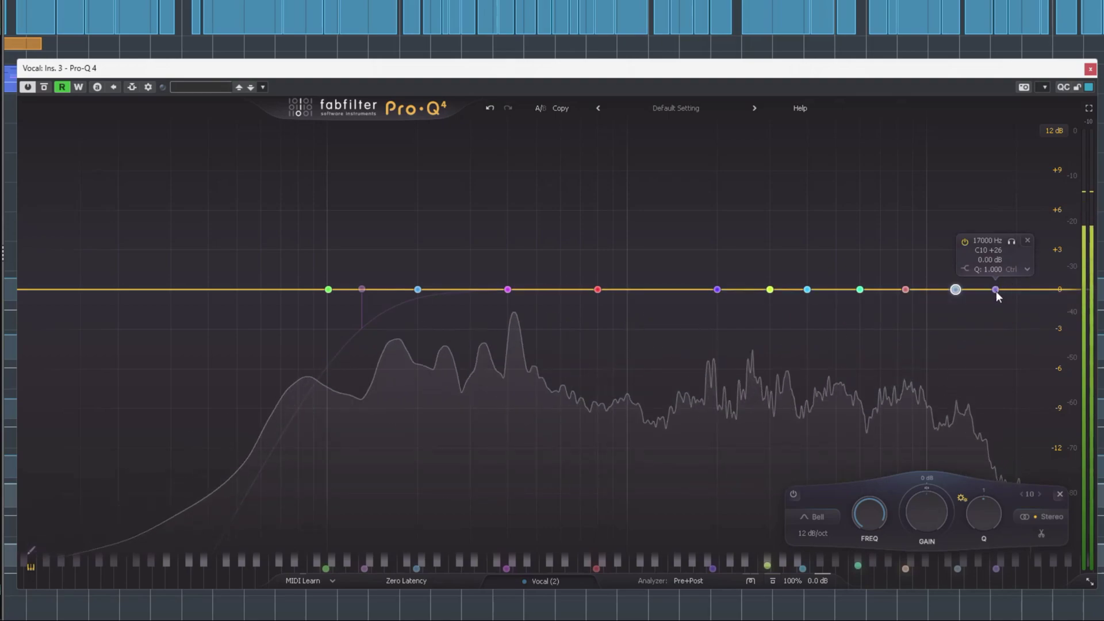
pyautogui.moveTo(996, 291); pyautogui.dragTo(996, 251)
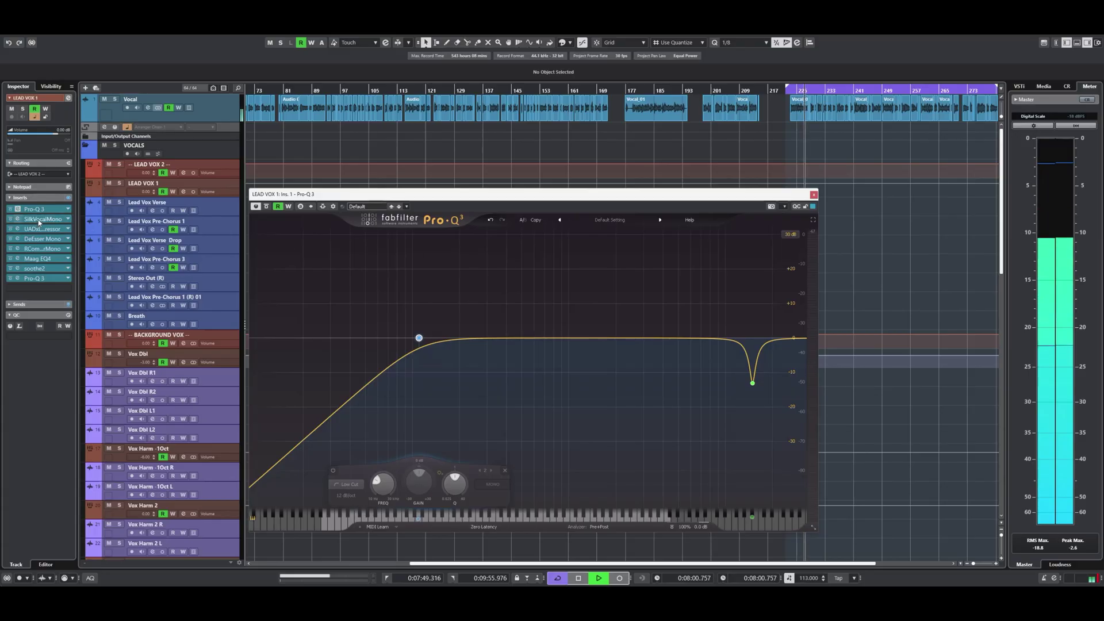
# Listen in isolation to the 110 Hz low cut and the narrow 14906 Hz notch in LEAD VOX 1's equalizer.
pyautogui.moveTo(532, 195); pyautogui.dragTo(532, 194)
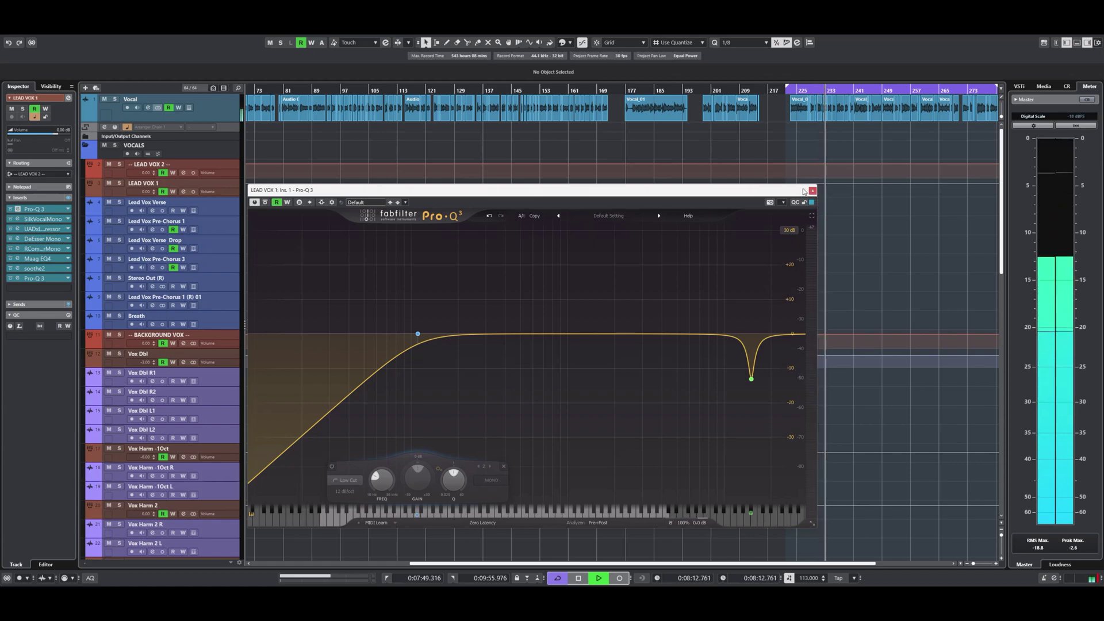
pyautogui.moveTo(418, 335)
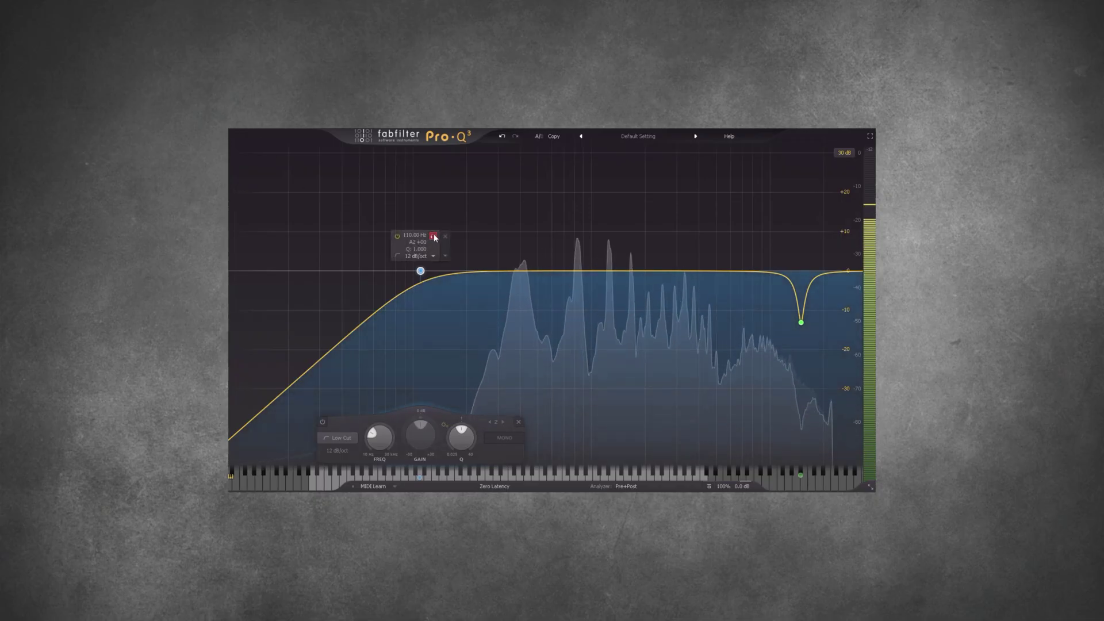
pyautogui.click(433, 235)
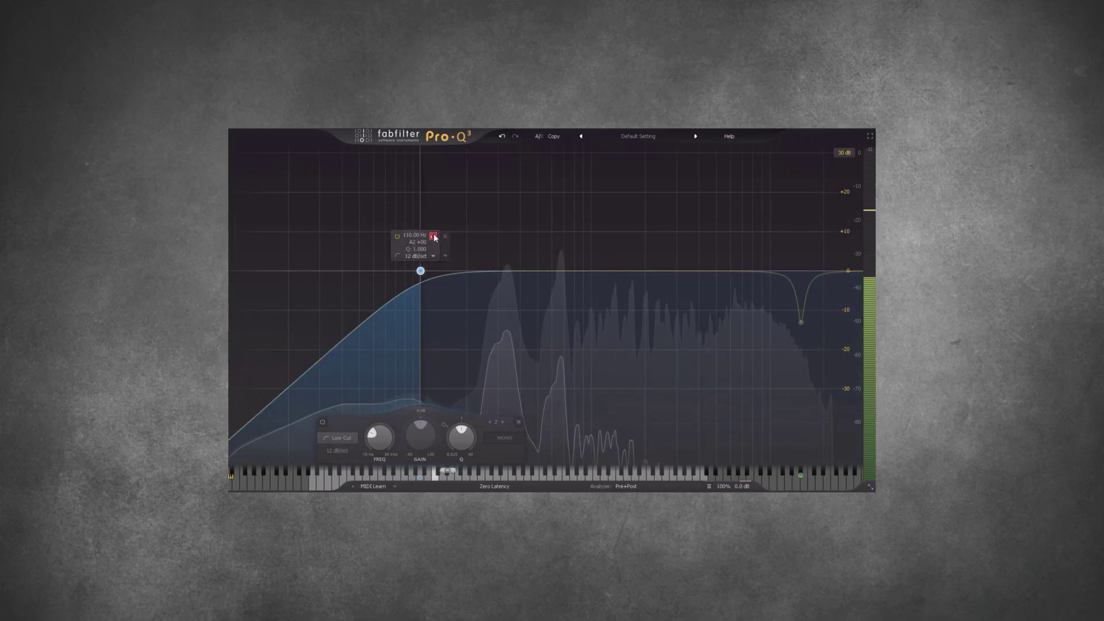
pyautogui.click(433, 236)
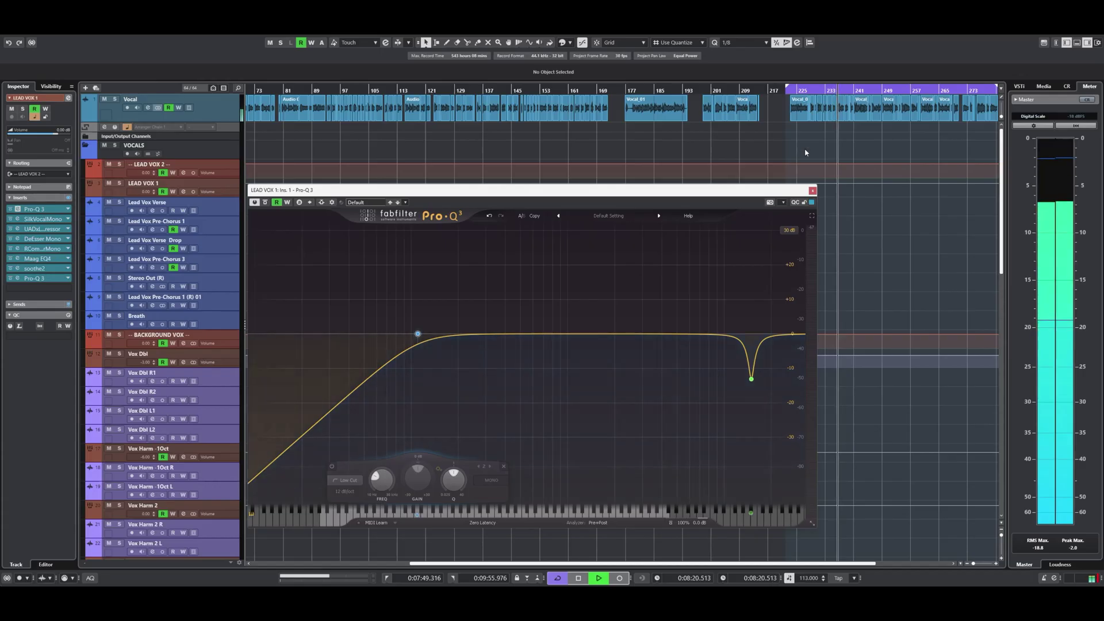
pyautogui.moveTo(751, 380)
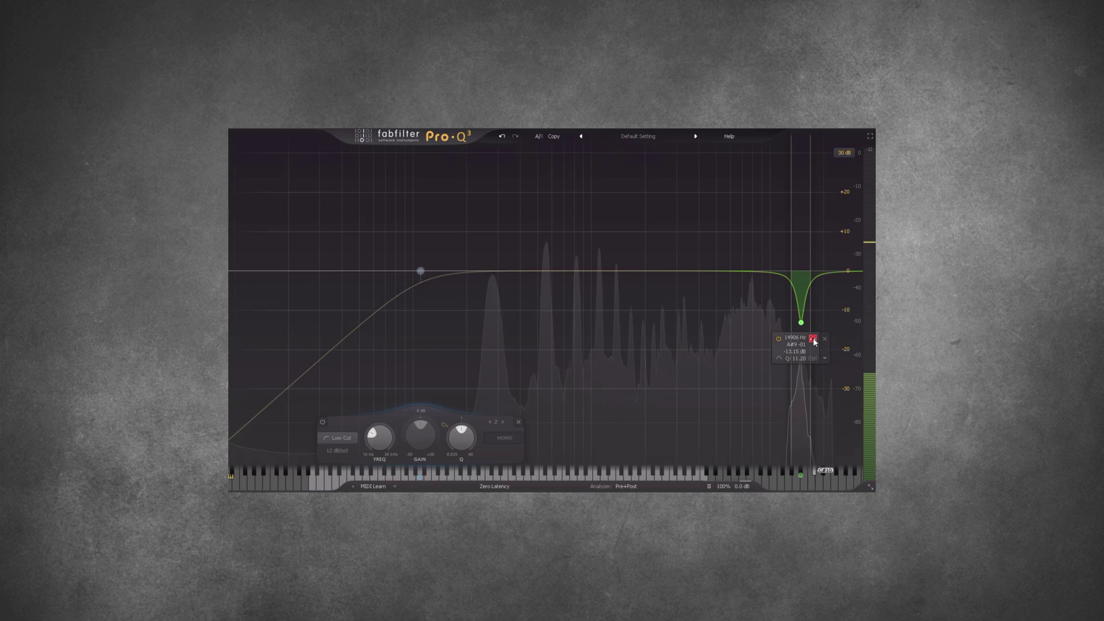
# Stop soloing the 14906 Hz notch, and open LEAD VOX 1's last Pro-Q 3 insert to examine its two dips and high shelf.
pyautogui.click(814, 341)
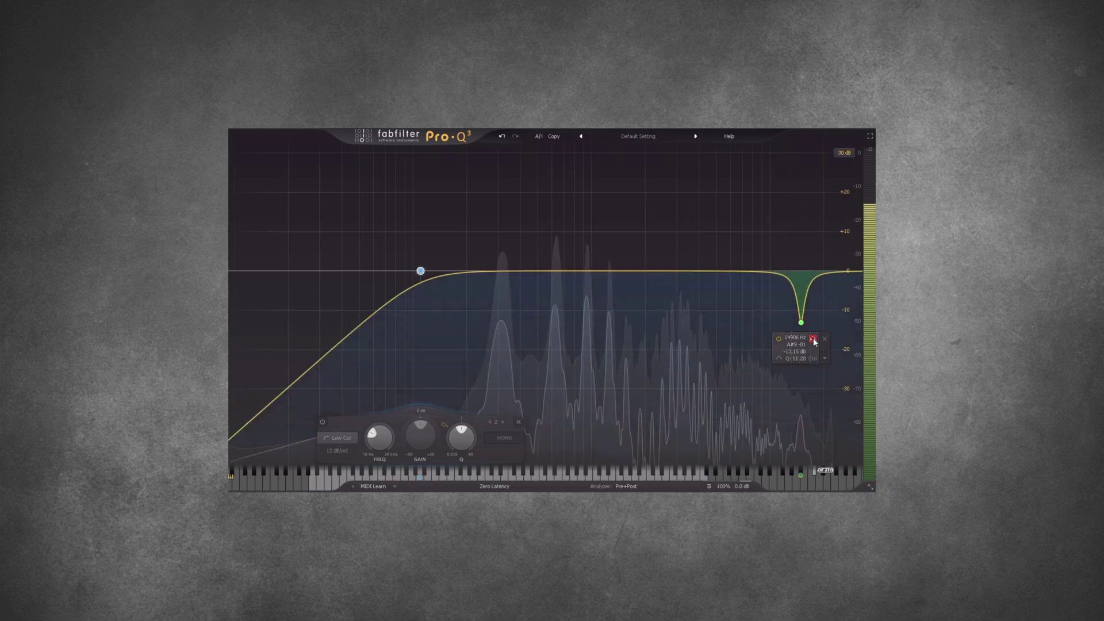
pyautogui.click(802, 323)
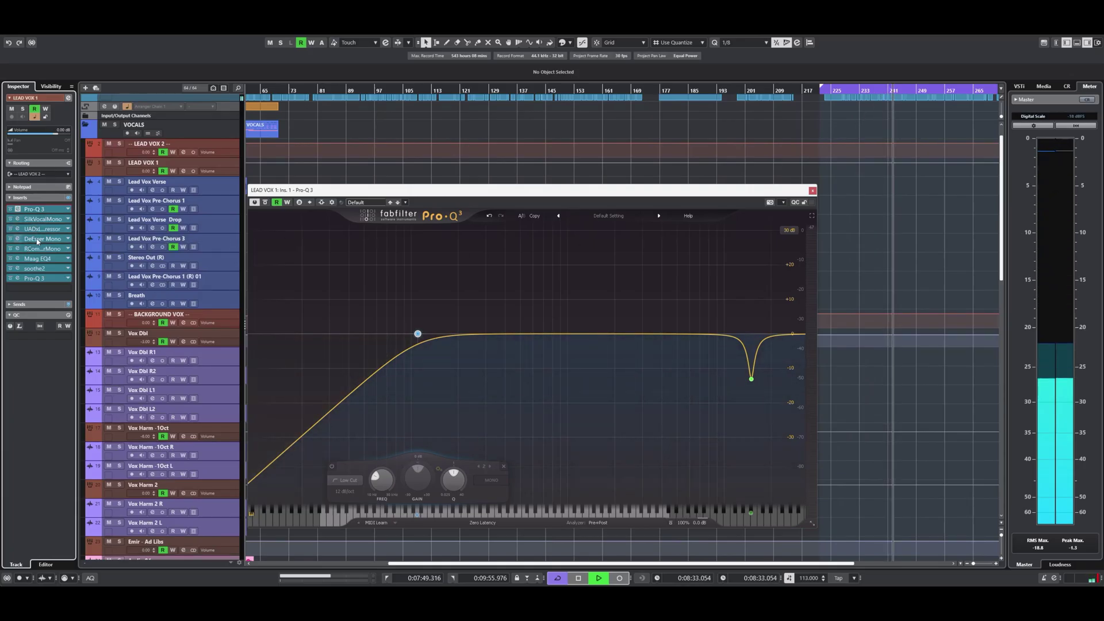
pyautogui.click(34, 278)
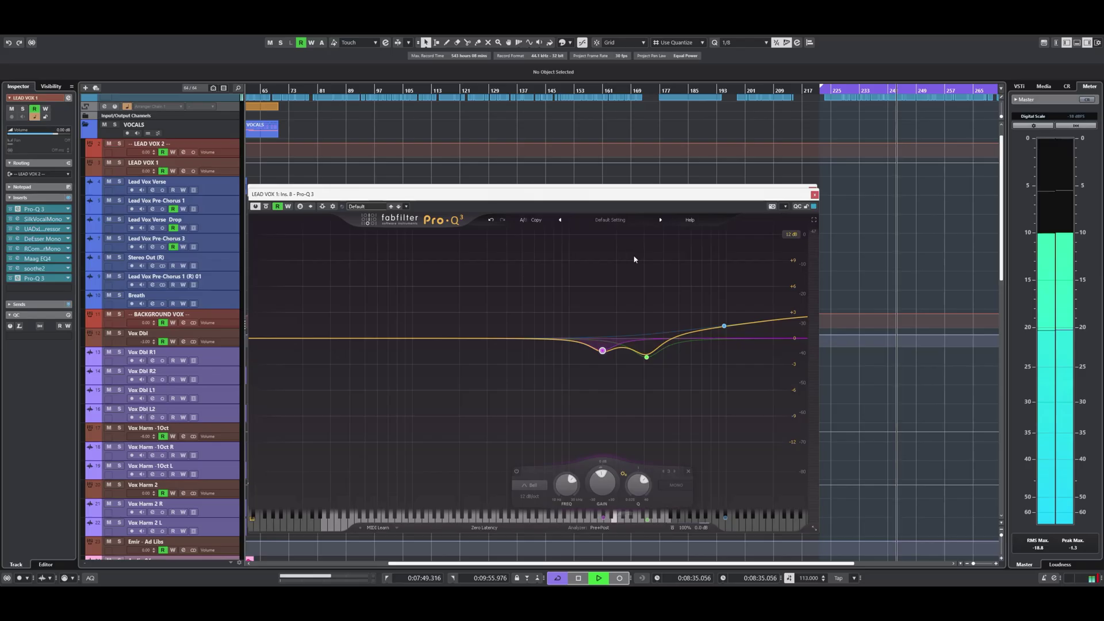
pyautogui.moveTo(711, 198); pyautogui.dragTo(709, 193)
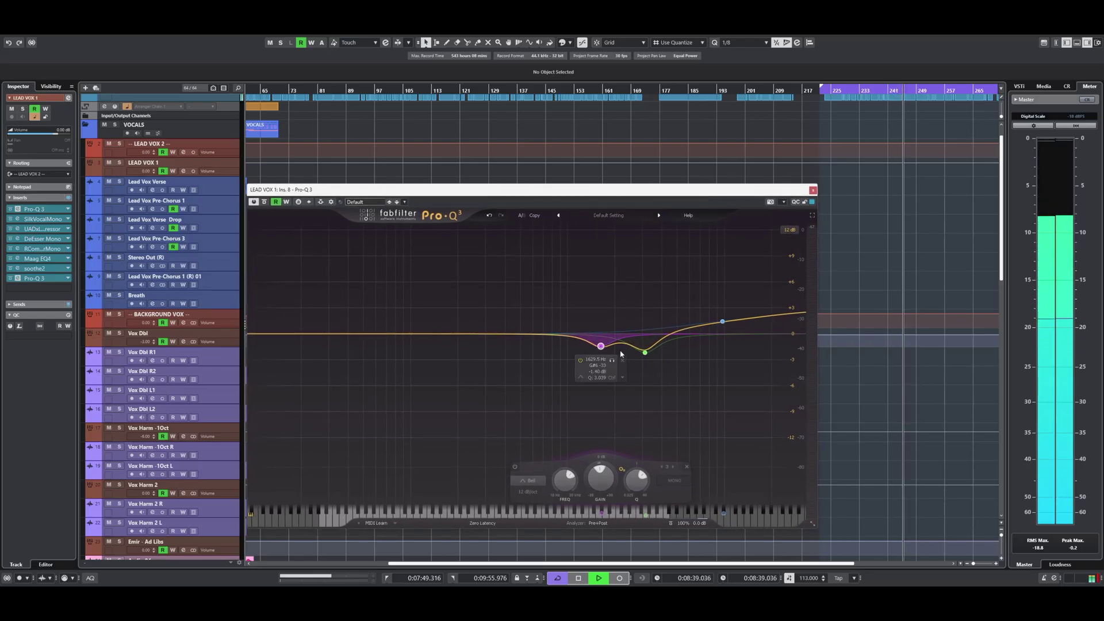
pyautogui.moveTo(646, 359)
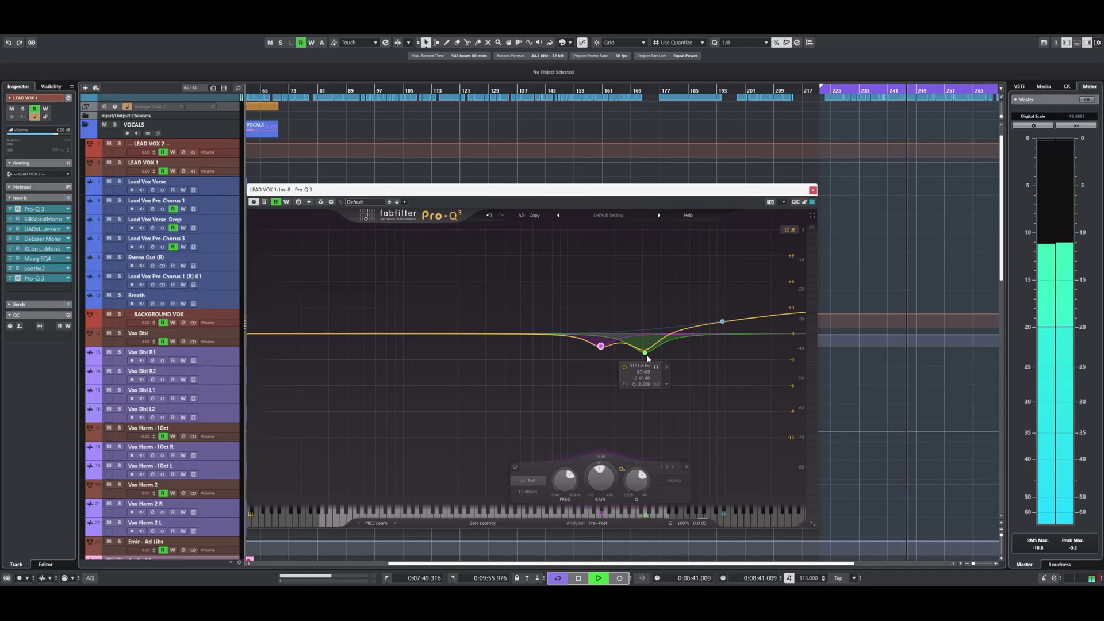
pyautogui.click(646, 353)
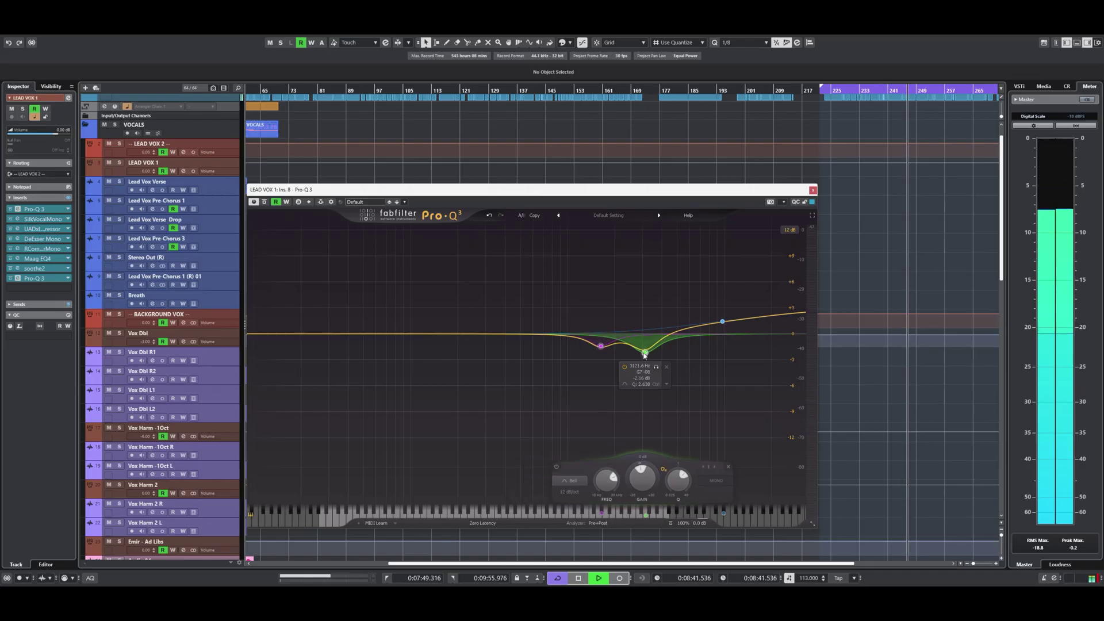
pyautogui.click(723, 322)
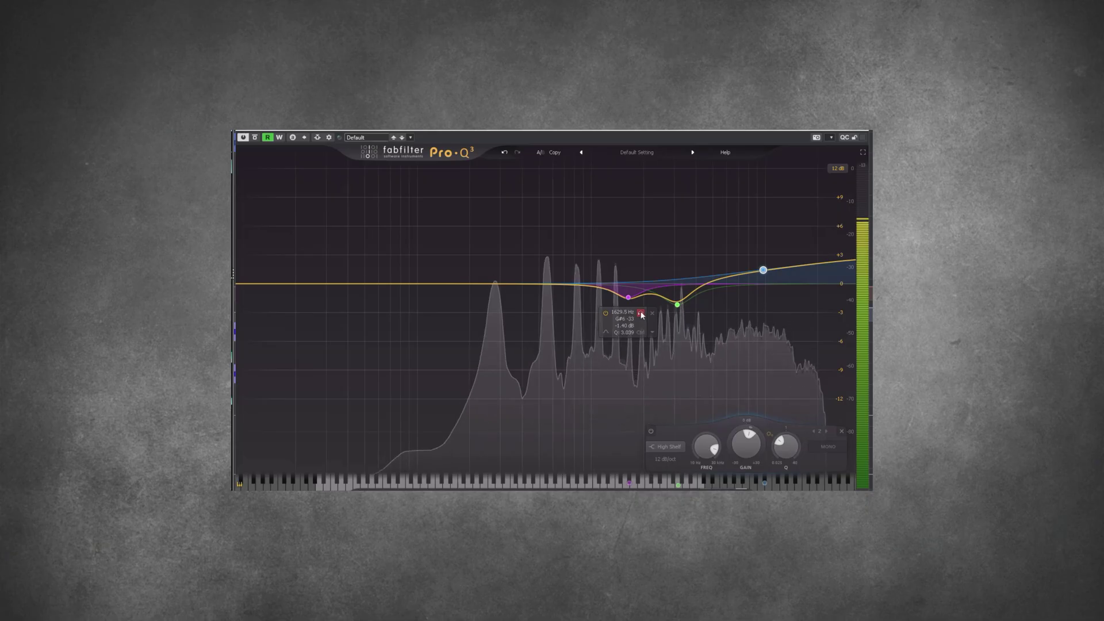
# Listen in isolation to the 1629.5 Hz bell, the 3121.6 Hz bell and the 9717.1 Hz high shelf.
pyautogui.click(628, 297)
pyautogui.click(641, 313)
pyautogui.click(678, 305)
pyautogui.click(690, 321)
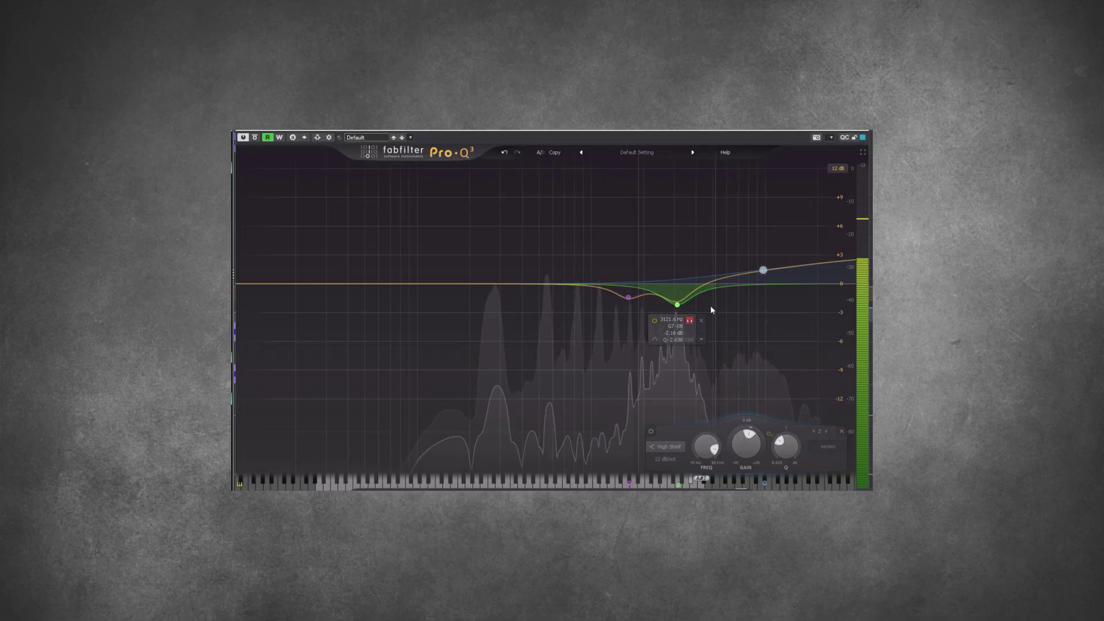
pyautogui.click(763, 270)
pyautogui.click(775, 236)
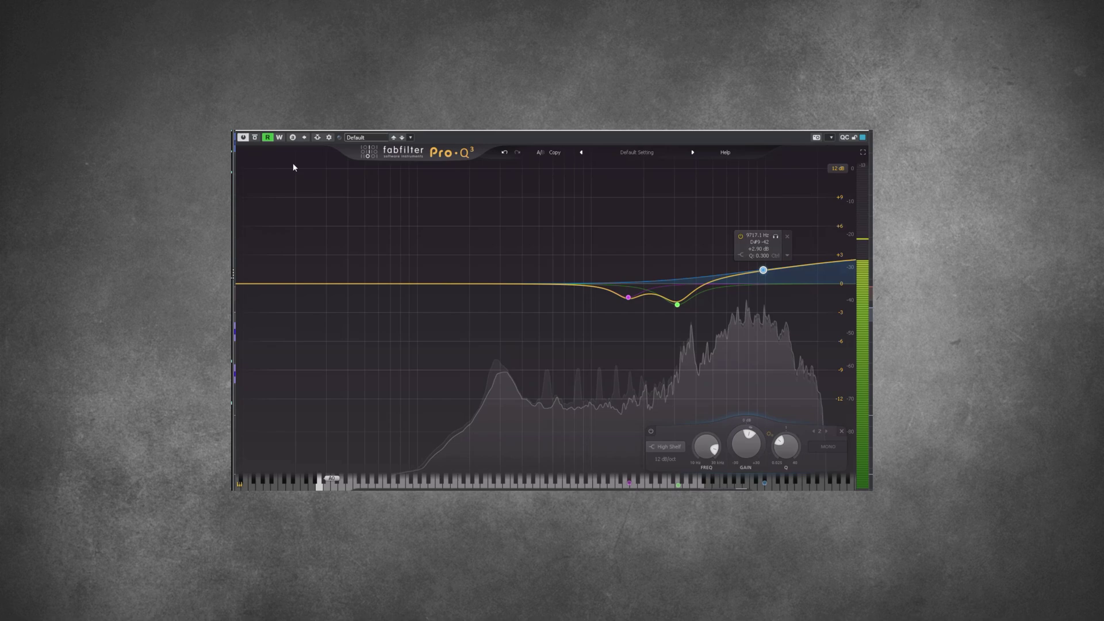
# Compare LEAD VOX 1's last EQ bypassed and active, and close its window.
pyautogui.click(254, 138)
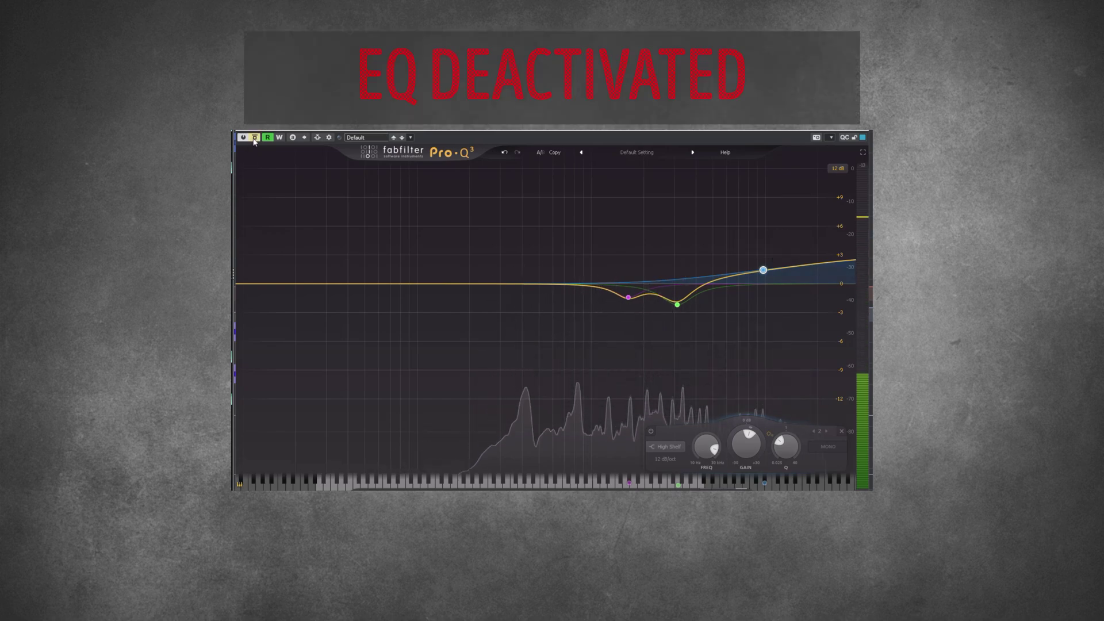
pyautogui.click(254, 138)
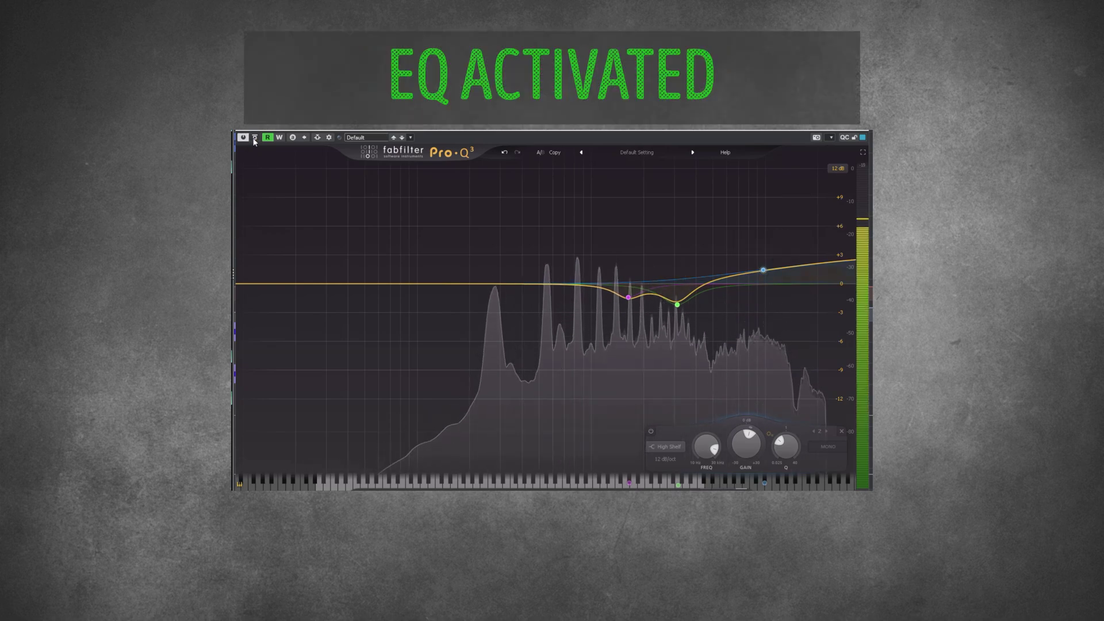
pyautogui.press('space')
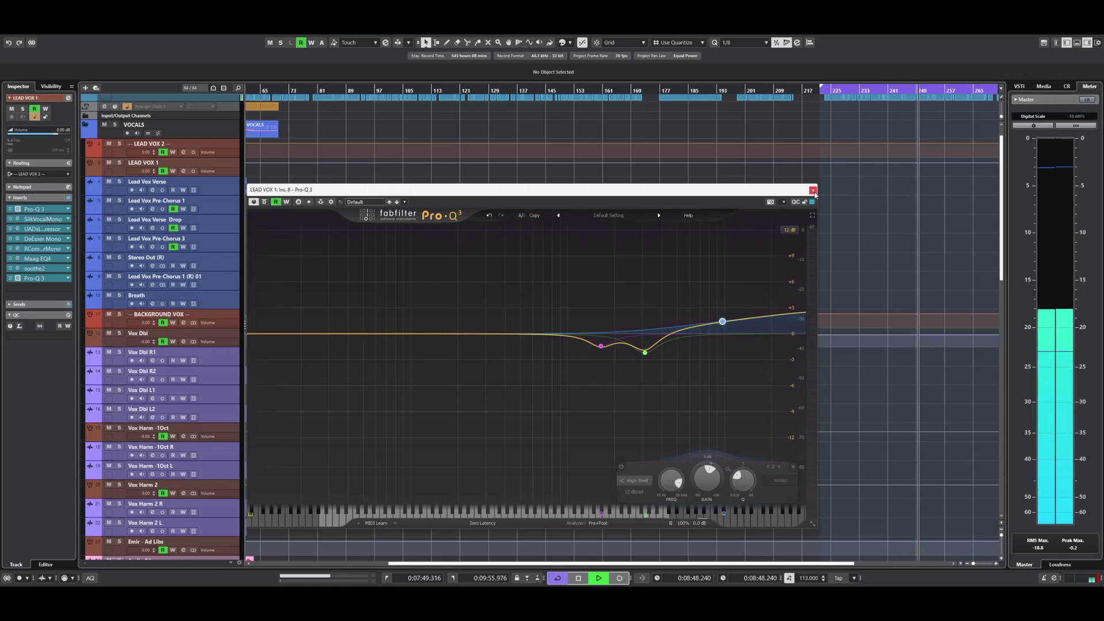
pyautogui.click(813, 190)
pyautogui.click(812, 191)
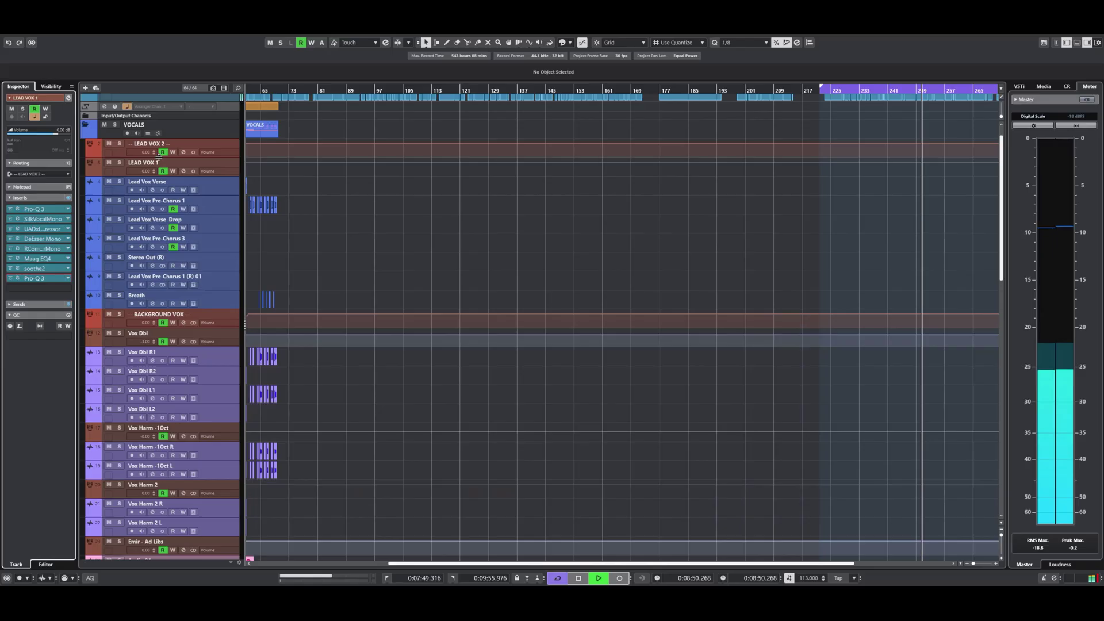
# Collapse the VOCALS folder, and briefly solo the 00 ALL VOX group to hear all vocals alone.
pyautogui.click(90, 126)
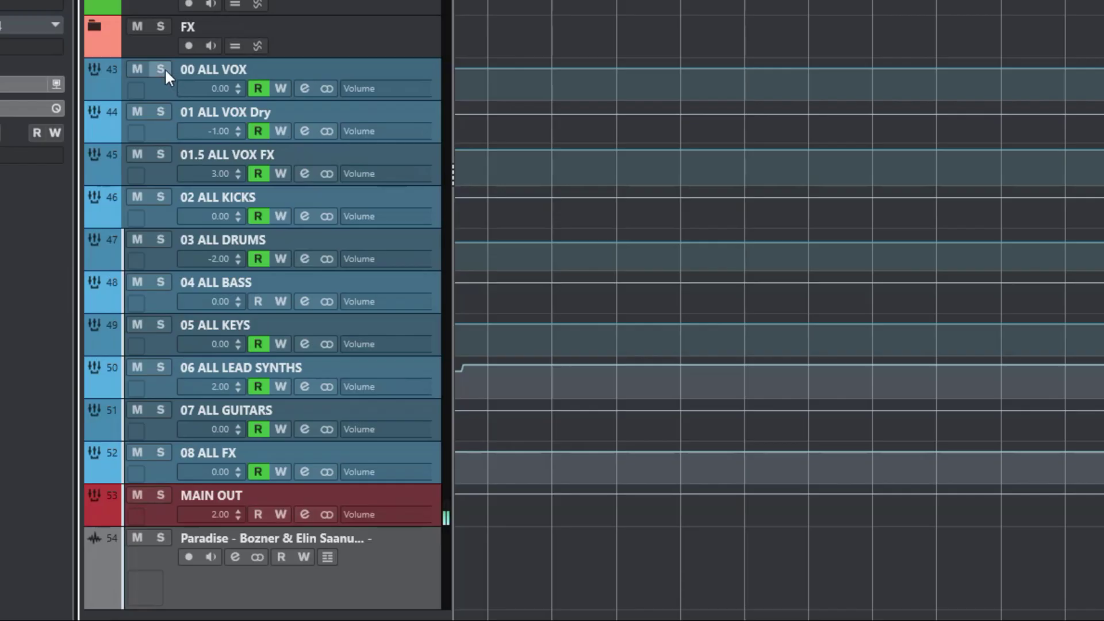
pyautogui.click(165, 68)
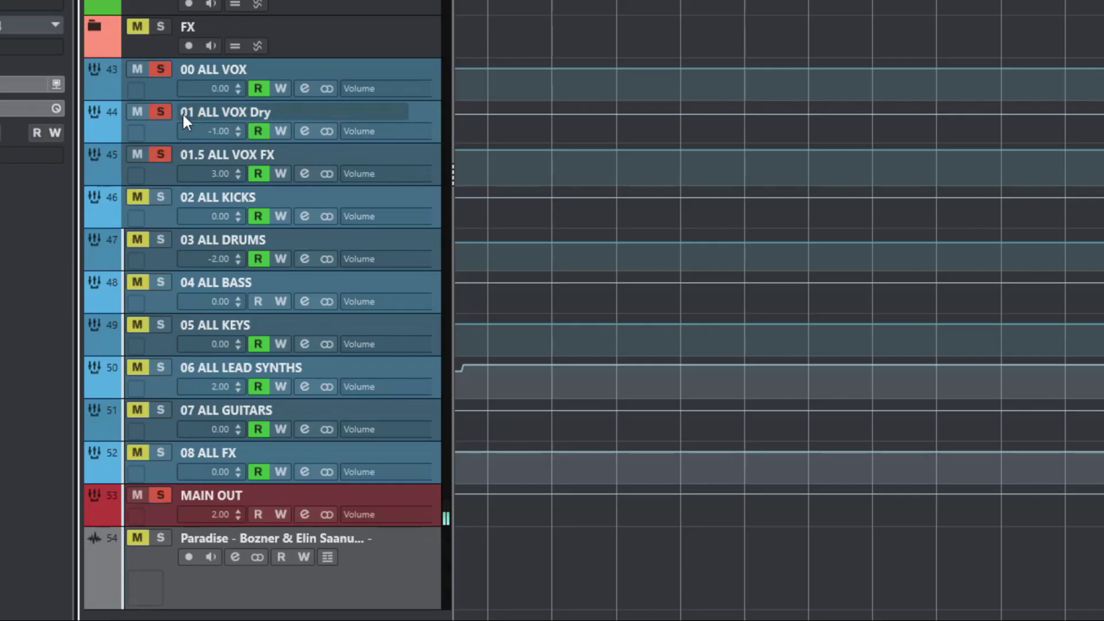
pyautogui.click(161, 70)
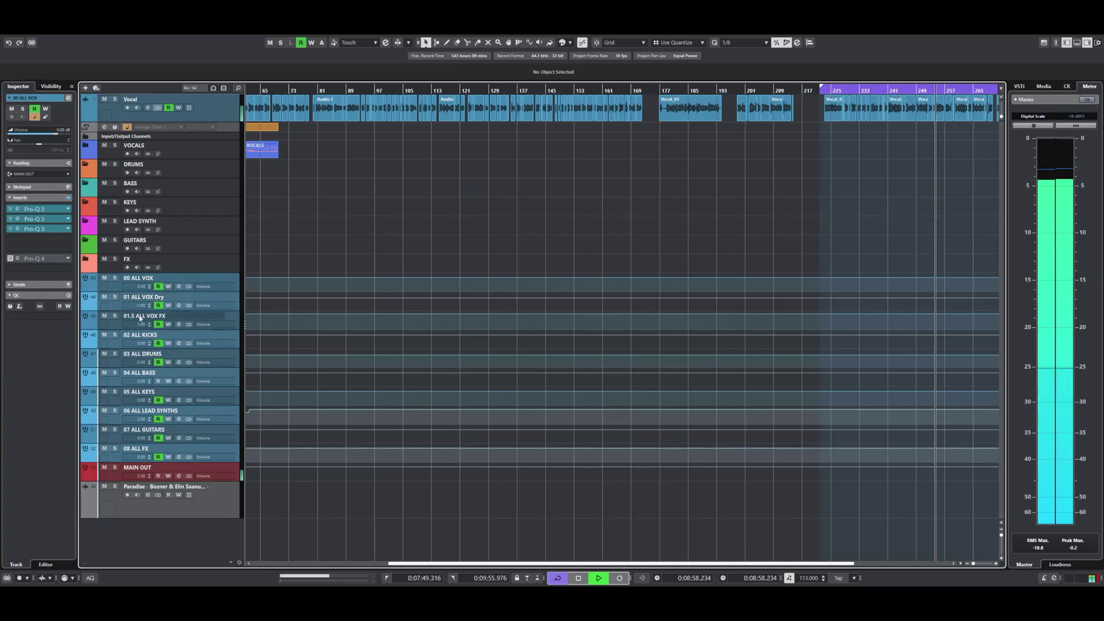
# Open the three Pro-Q 3 inserts of 00 ALL VOX, and inspect the neighbouring narrow dynamic bells in the third one.
pyautogui.click(38, 211)
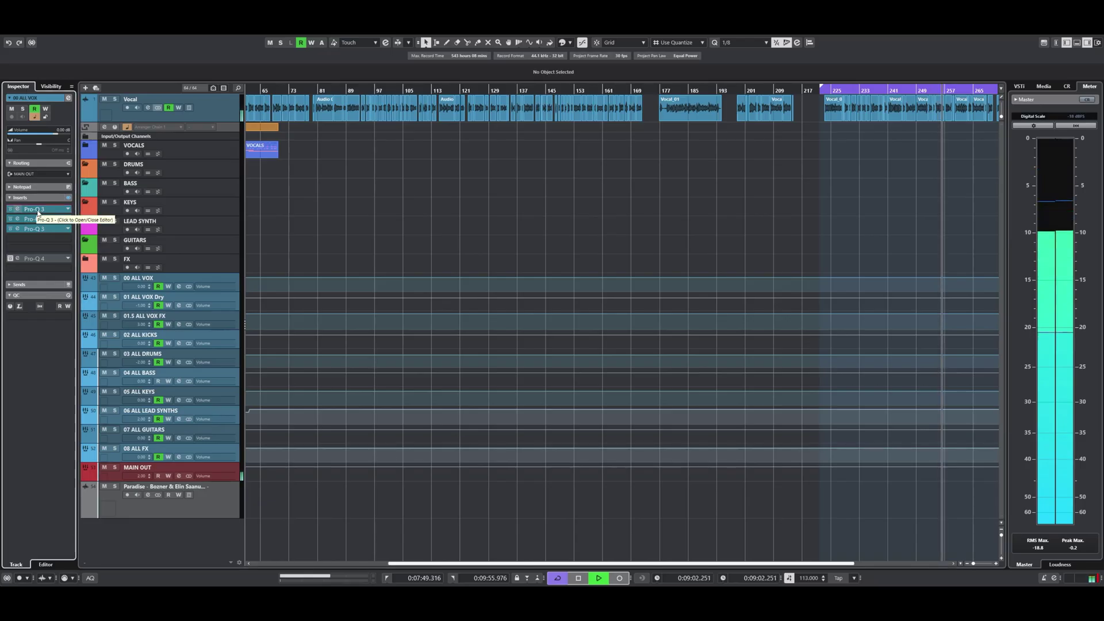
pyautogui.click(42, 219)
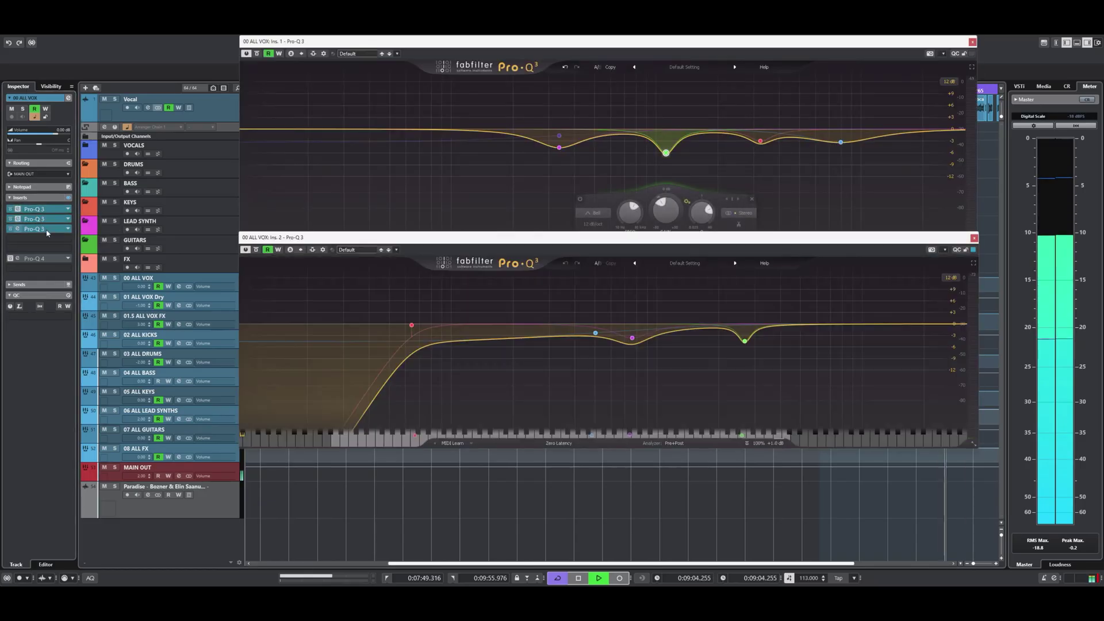
pyautogui.click(46, 230)
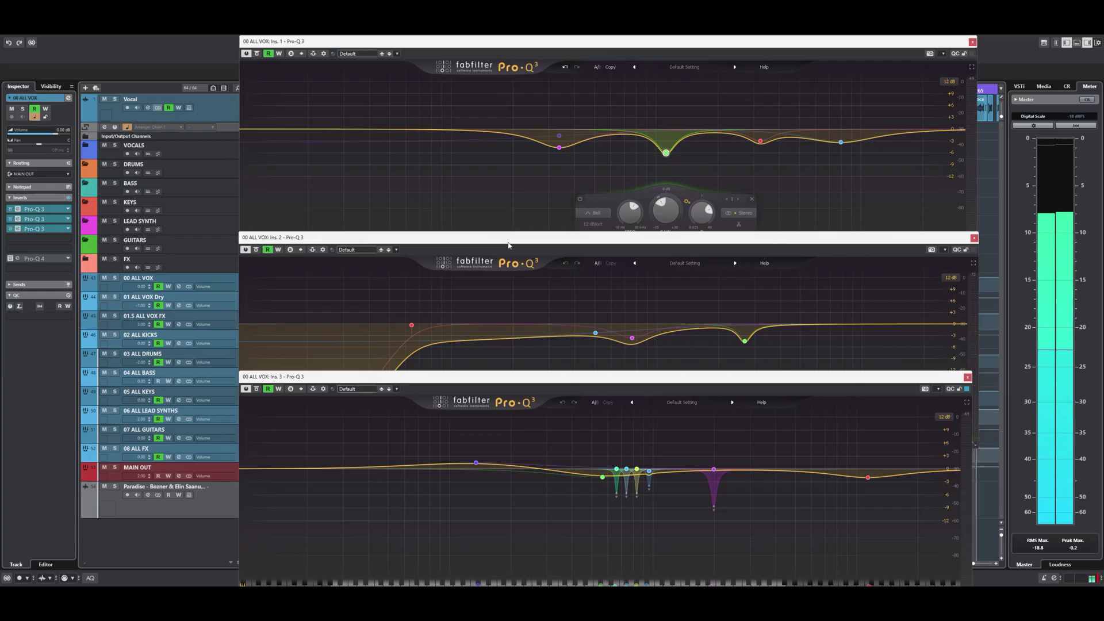
pyautogui.click(616, 469)
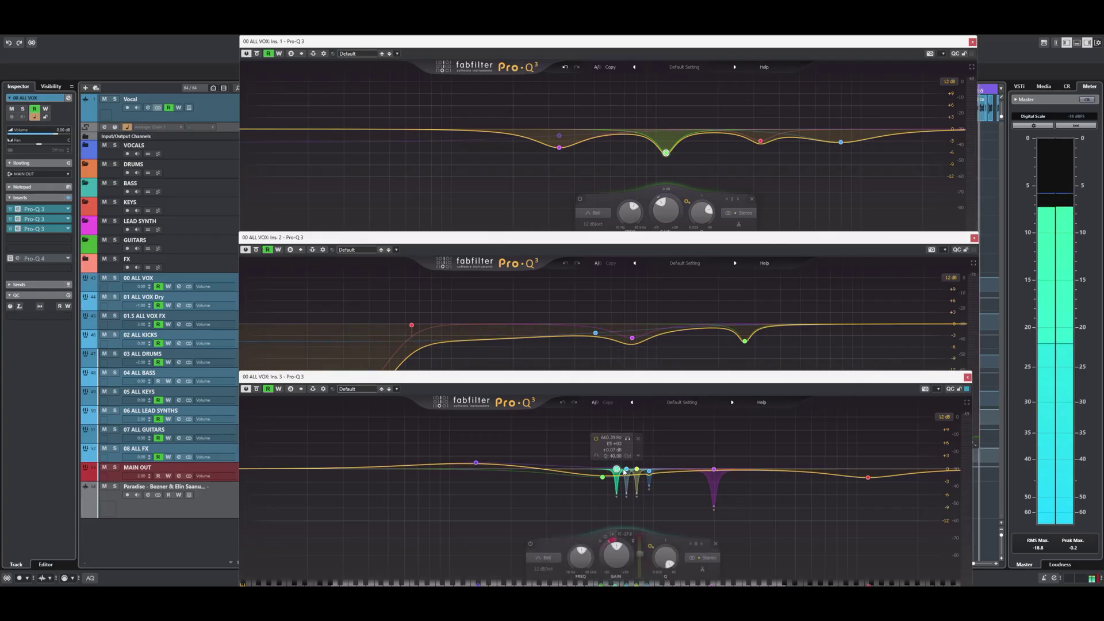
pyautogui.click(626, 470)
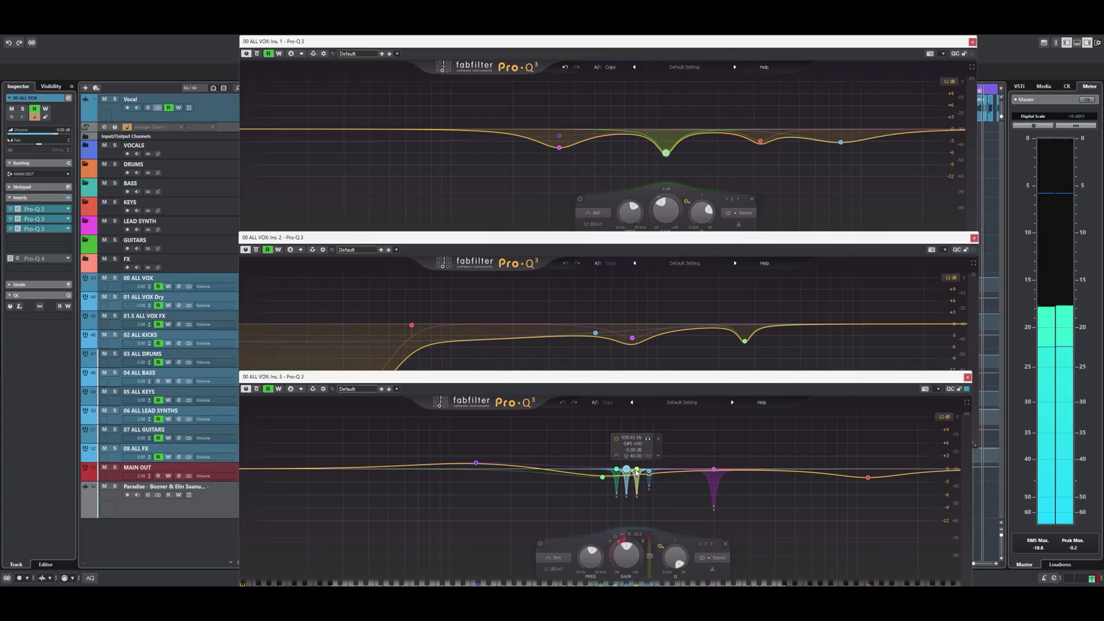
pyautogui.click(637, 469)
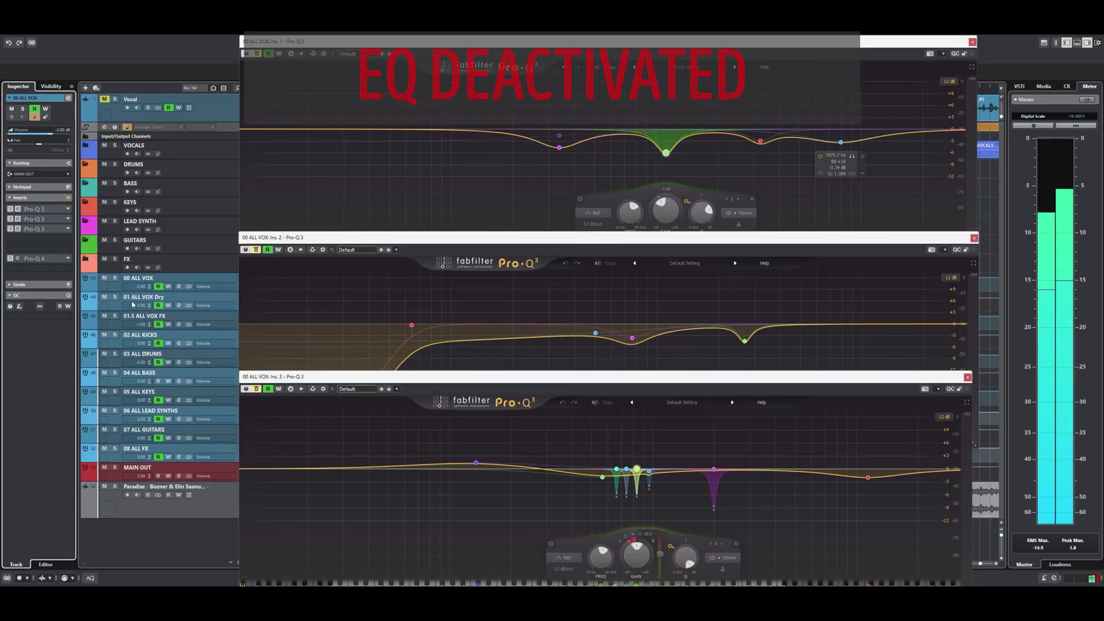
# Compare the vocal group's sound with all 00 ALL VOX inserts active and bypassed, ending with them active.
pyautogui.click(68, 199)
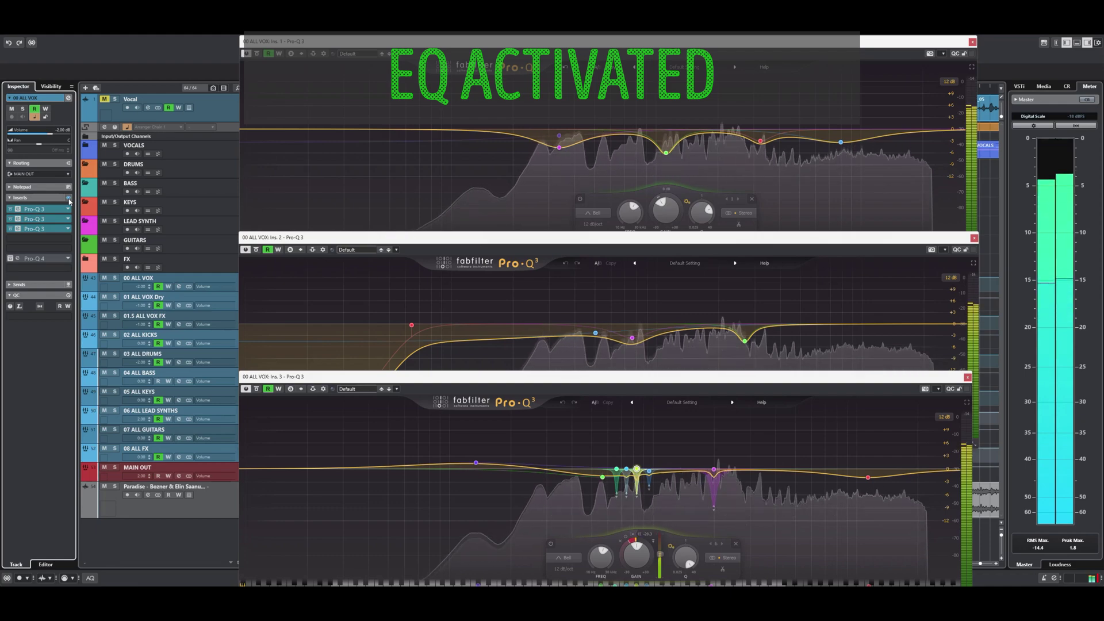
pyautogui.click(69, 199)
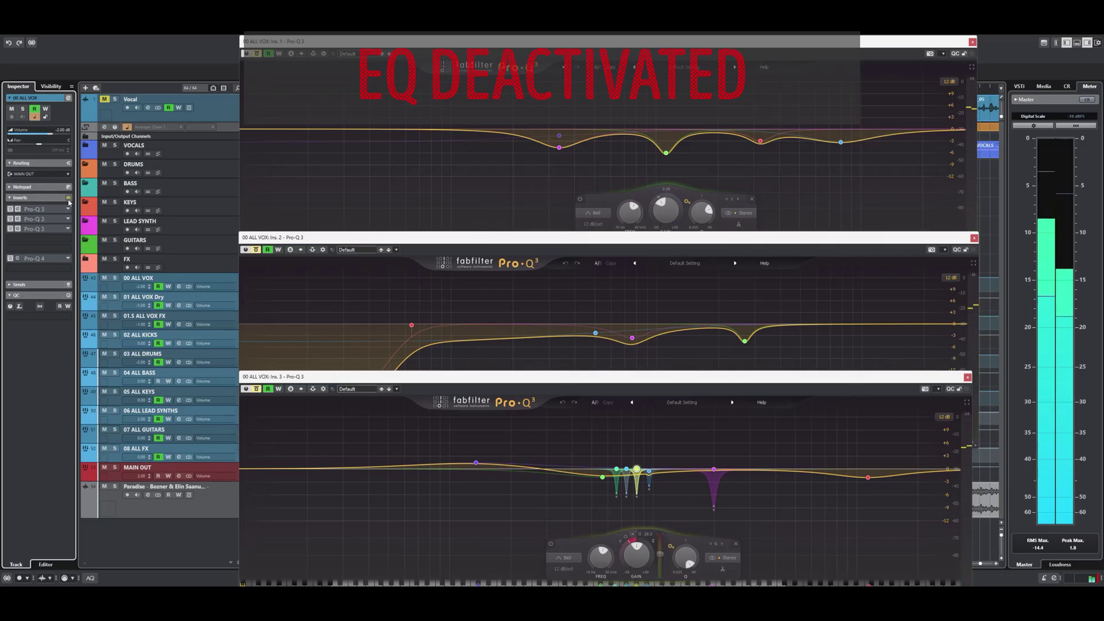
pyautogui.click(69, 199)
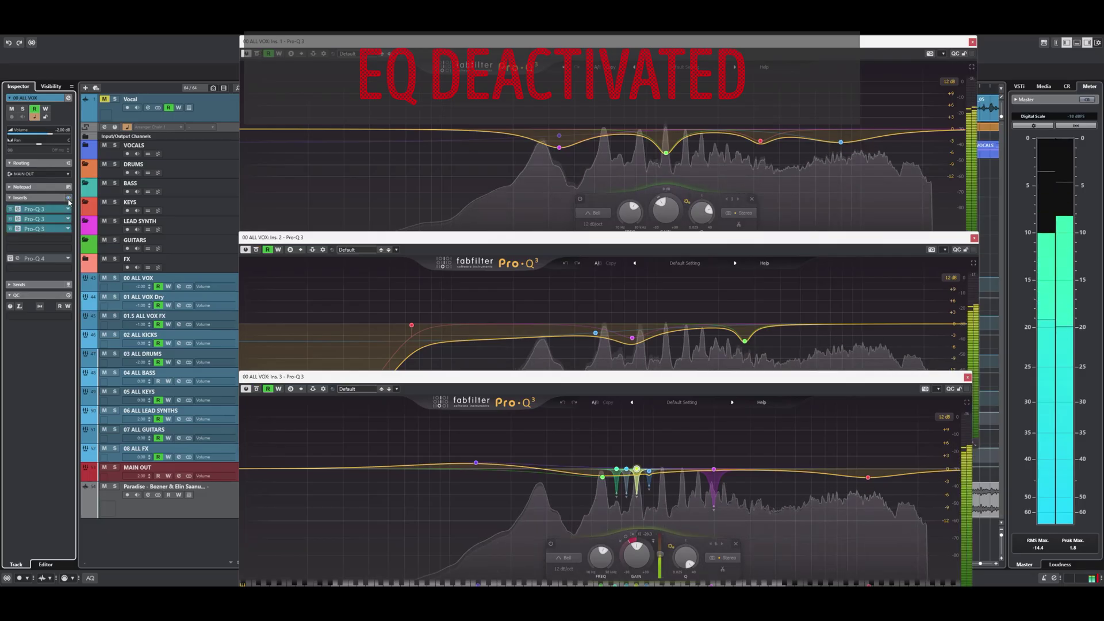